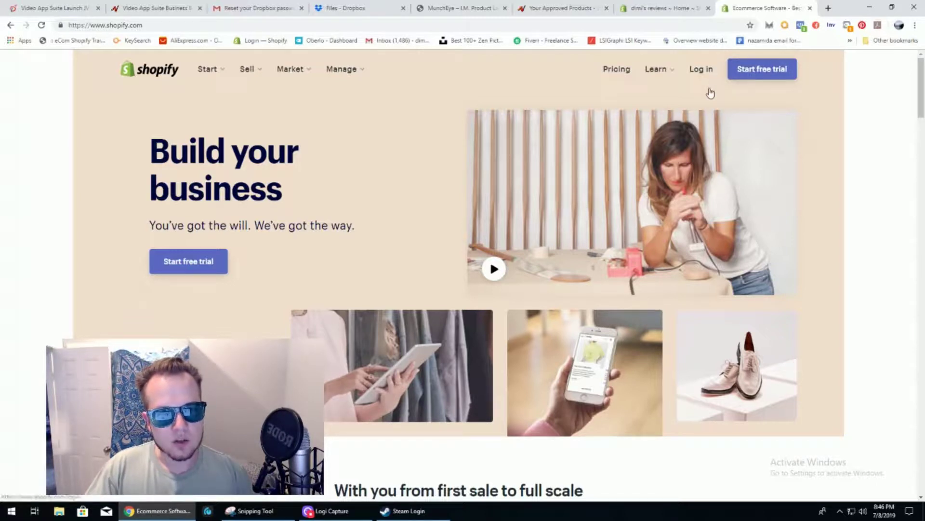
Open the free 14-day trial sign-up form from the Shopify homepage.
mouse_move(268, 69)
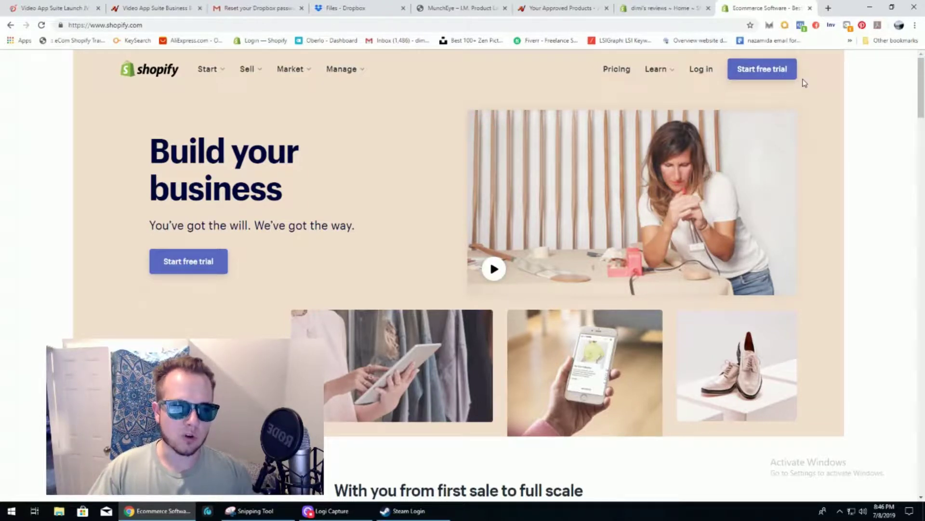
left_click(758, 71)
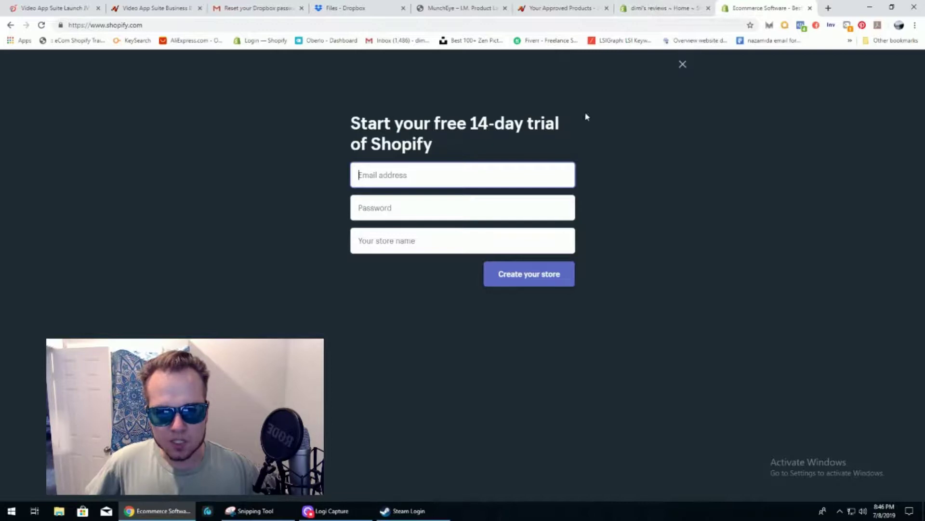
Switch to the existing store's admin, view its General settings, and return to the settings overview.
left_click(659, 11)
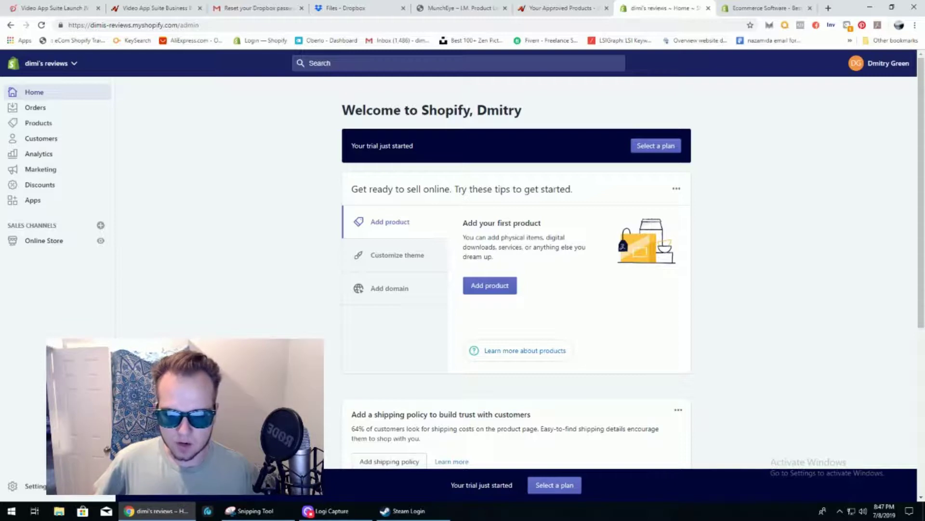
left_click(34, 488)
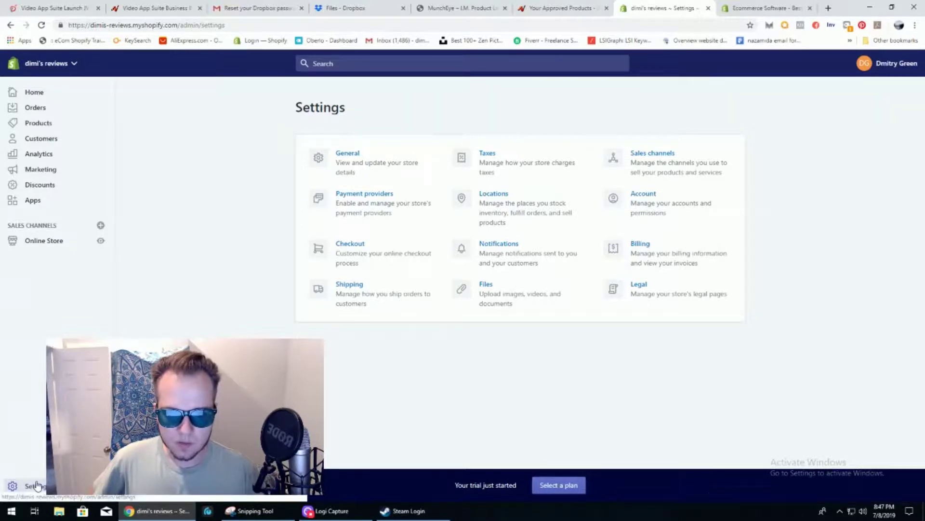
left_click(315, 160)
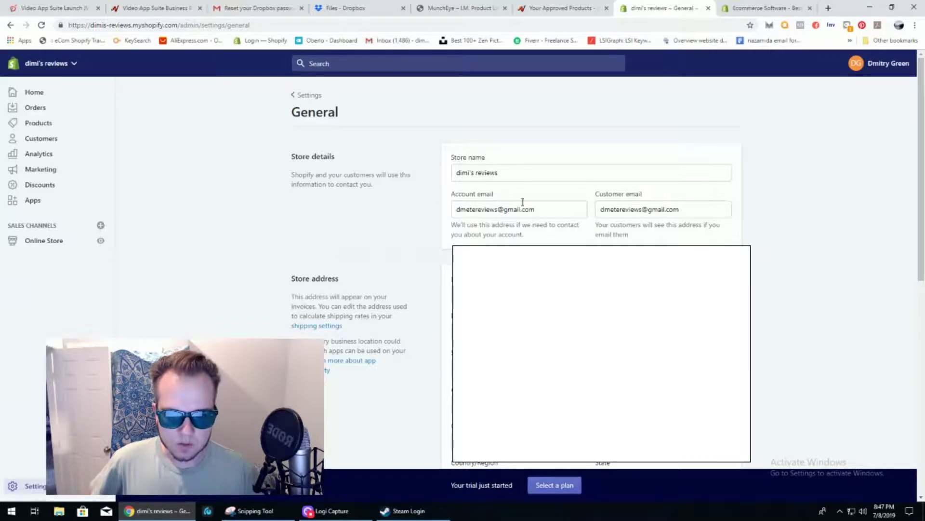
left_click(292, 95)
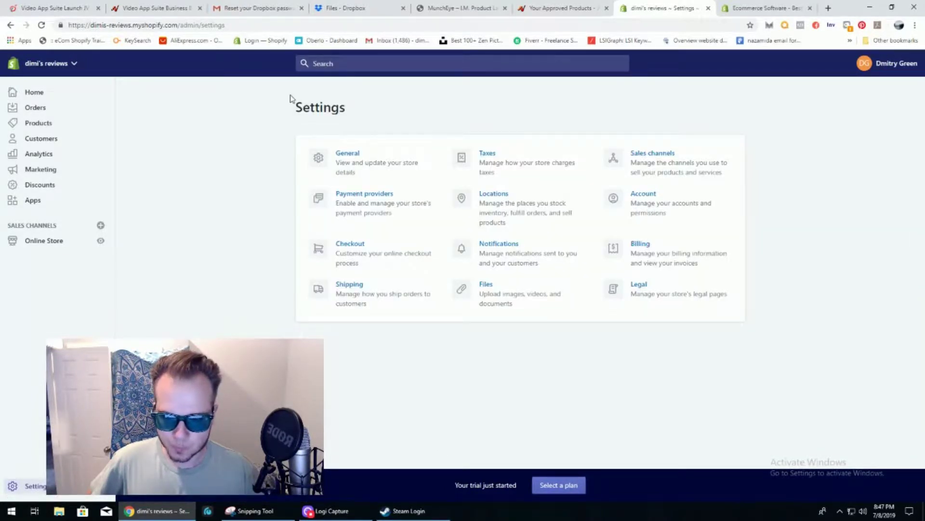
Look through the available third-party payment providers in the store's payment settings and return to the payment providers page.
left_click(365, 201)
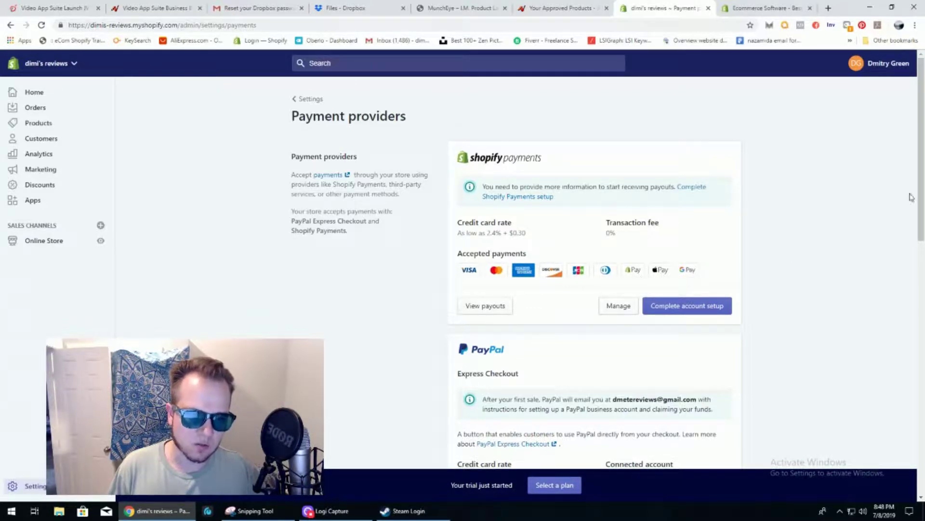
left_click_drag(923, 124, 924, 310)
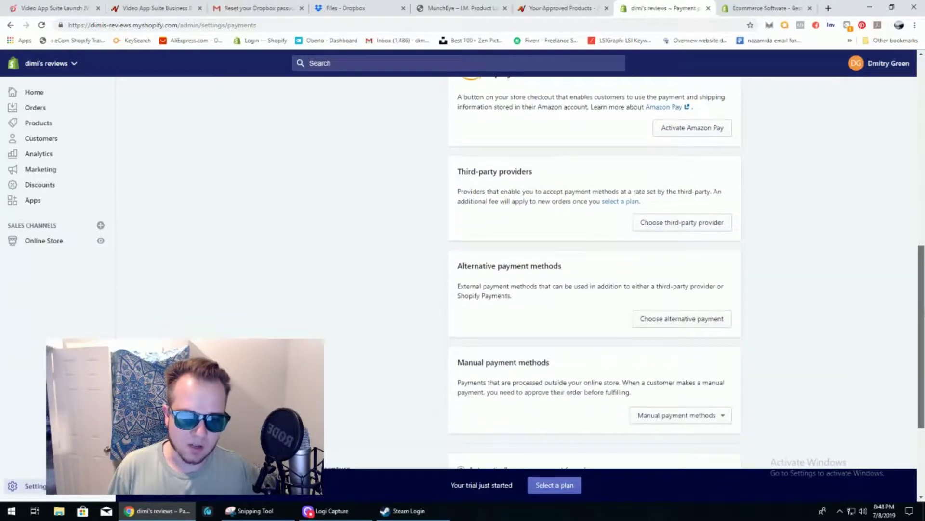
left_click(705, 229)
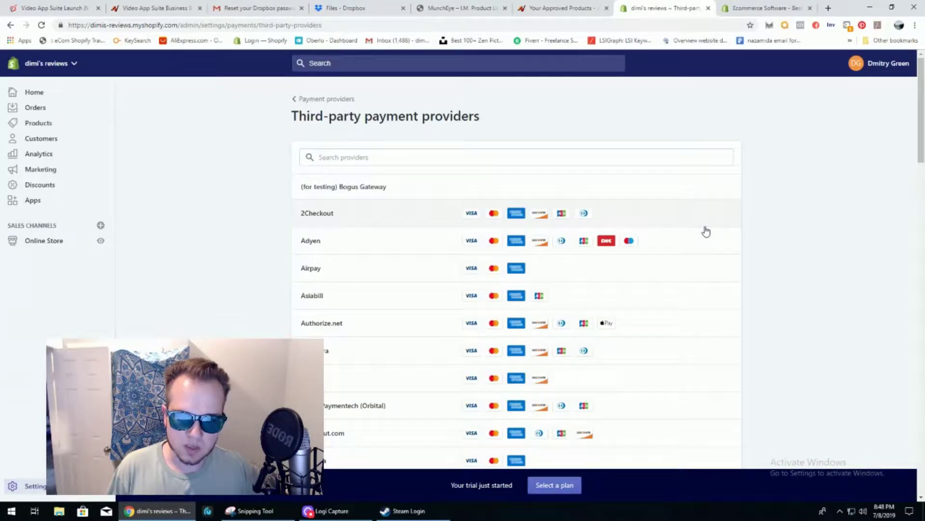
left_click_drag(923, 109, 923, 264)
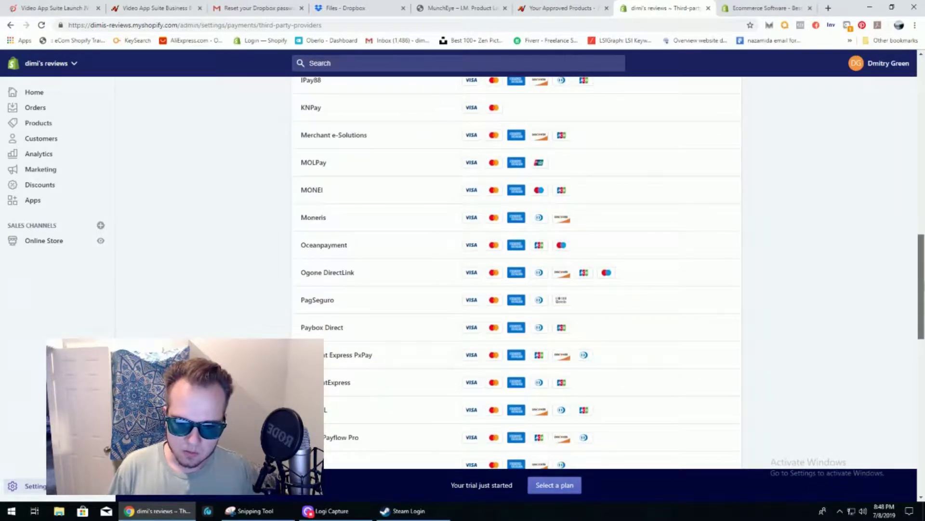
scroll(912, 69, "up", 20)
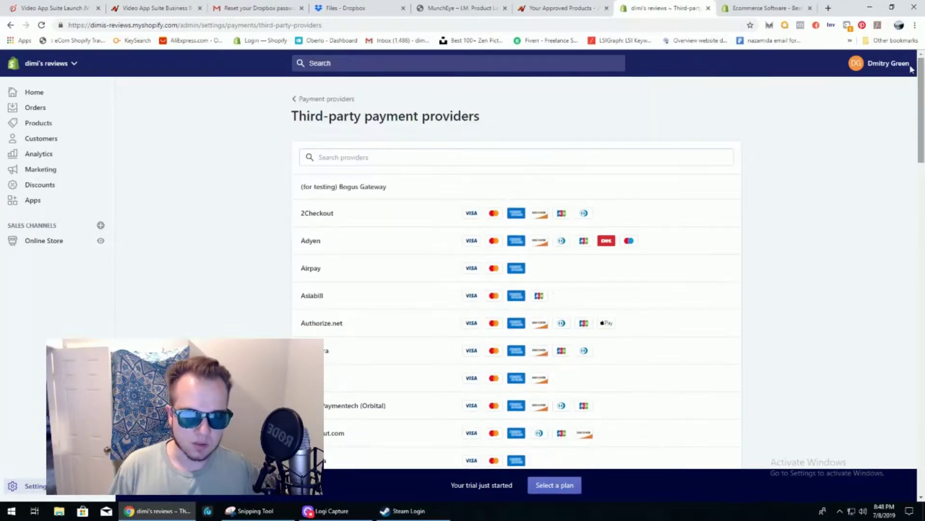
left_click(320, 99)
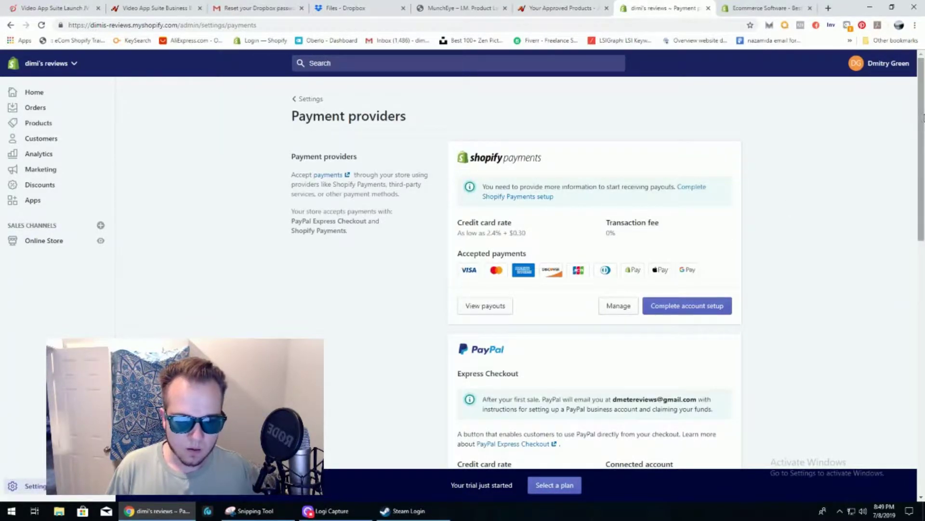
Set payment capture to manually capture payment for orders in the payment provider settings.
scroll(924, 118, "down", 10)
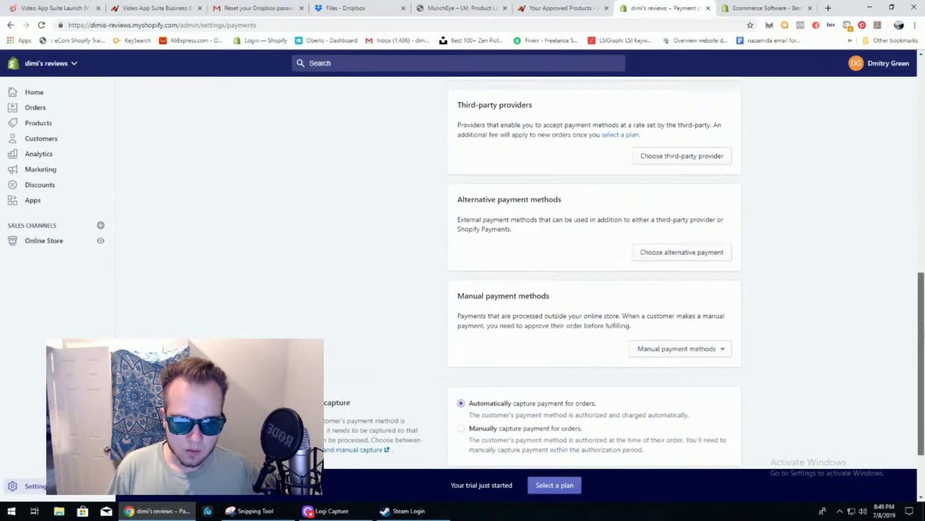
scroll(923, 118, "down", 2)
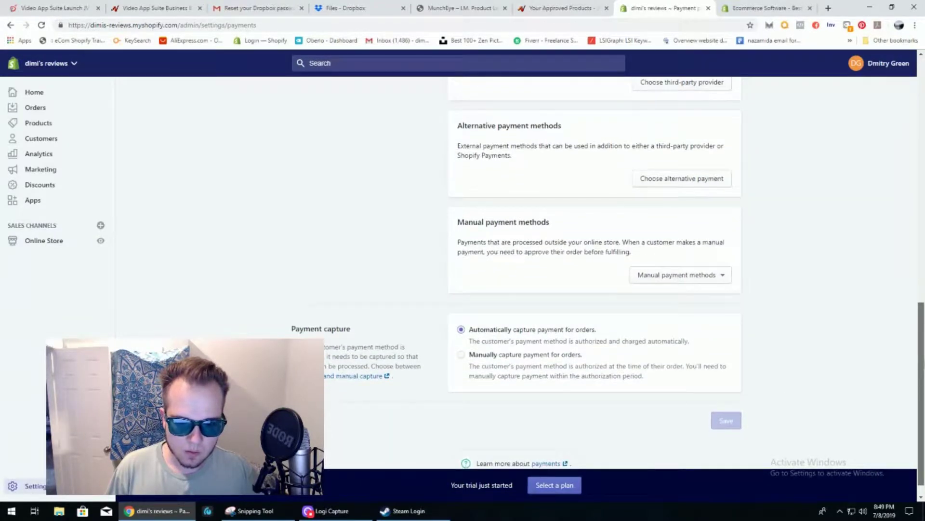
scroll(607, 284, "down", 1)
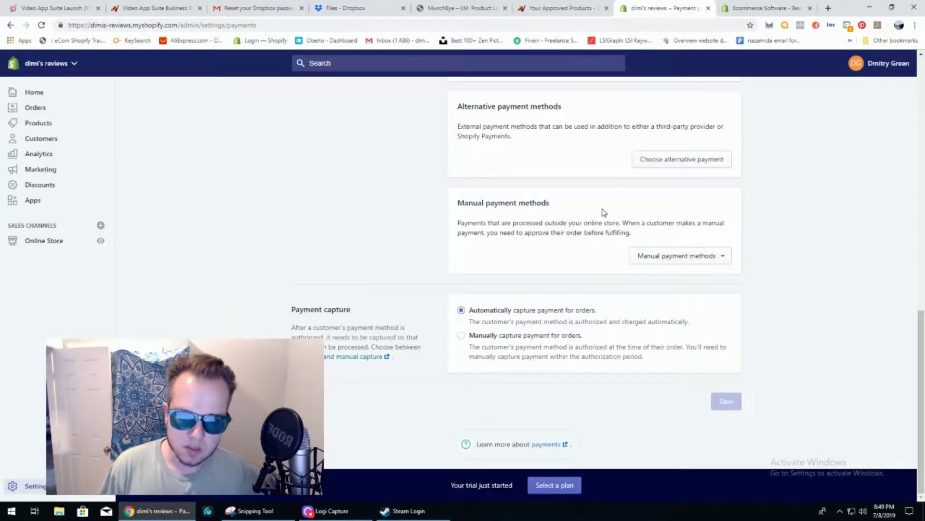
left_click(461, 336)
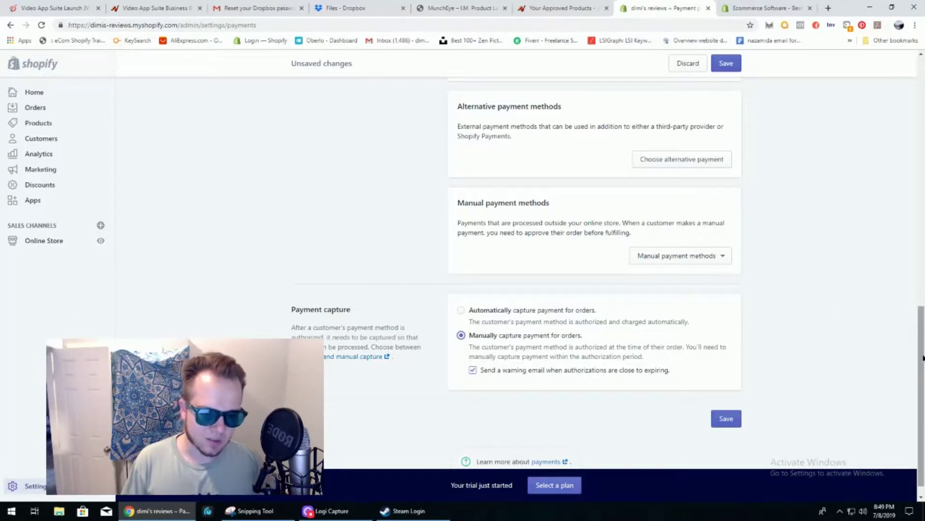
scroll(920, 352, "up", 1)
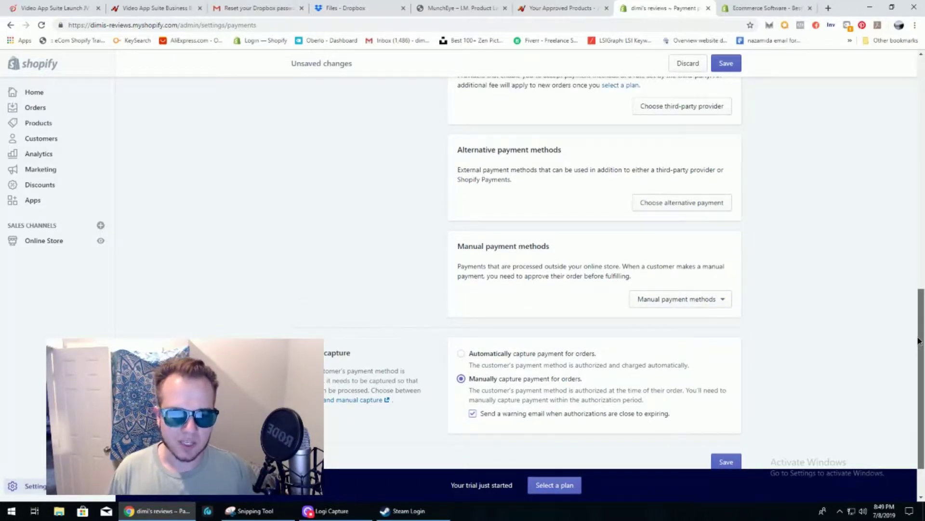
left_click_drag(919, 341, 921, 345)
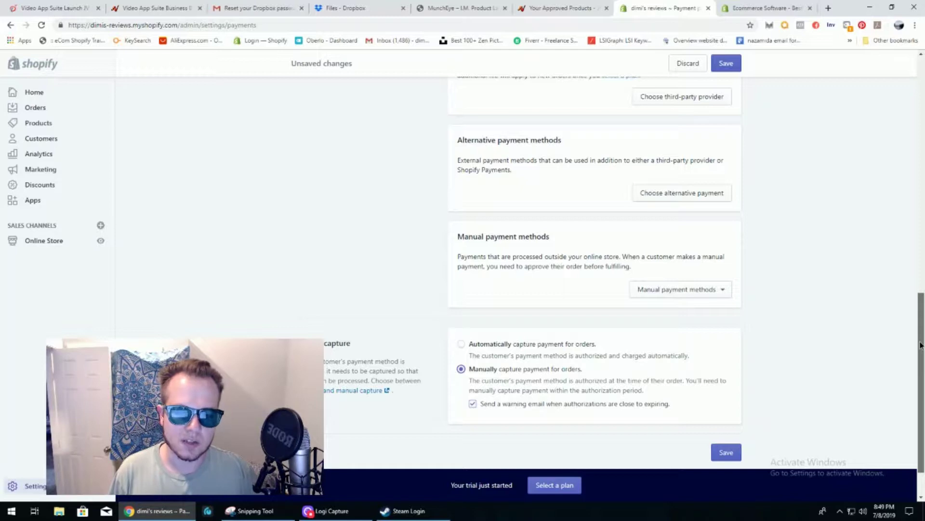
left_click_drag(920, 345, 921, 344)
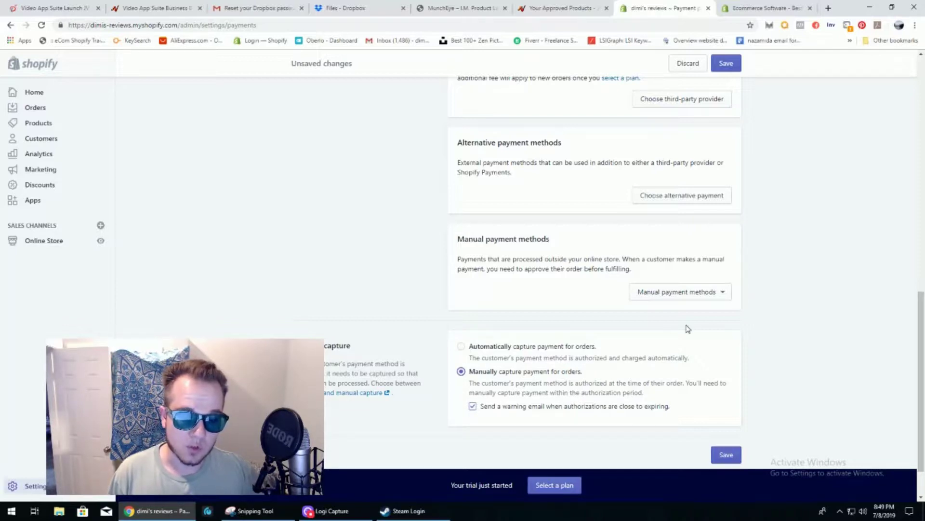
left_click_drag(921, 328, 923, 307)
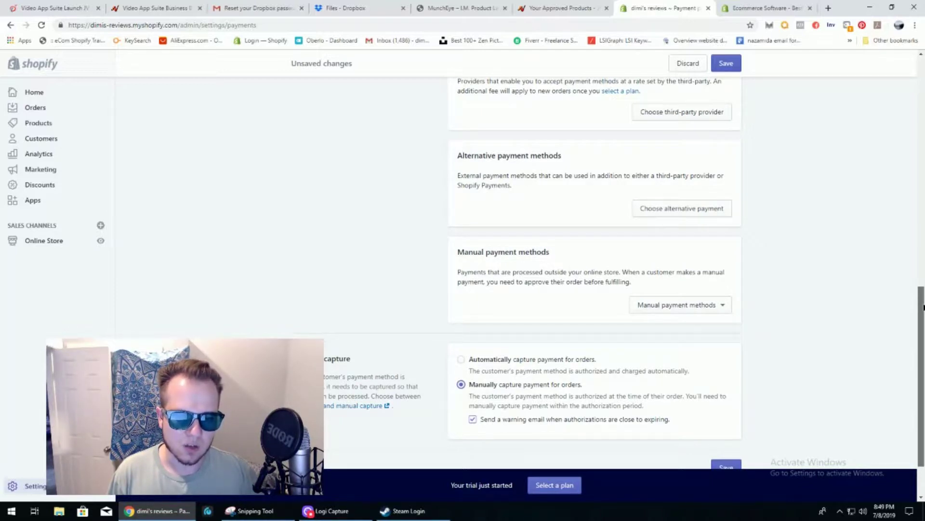
left_click_drag(923, 307, 924, 77)
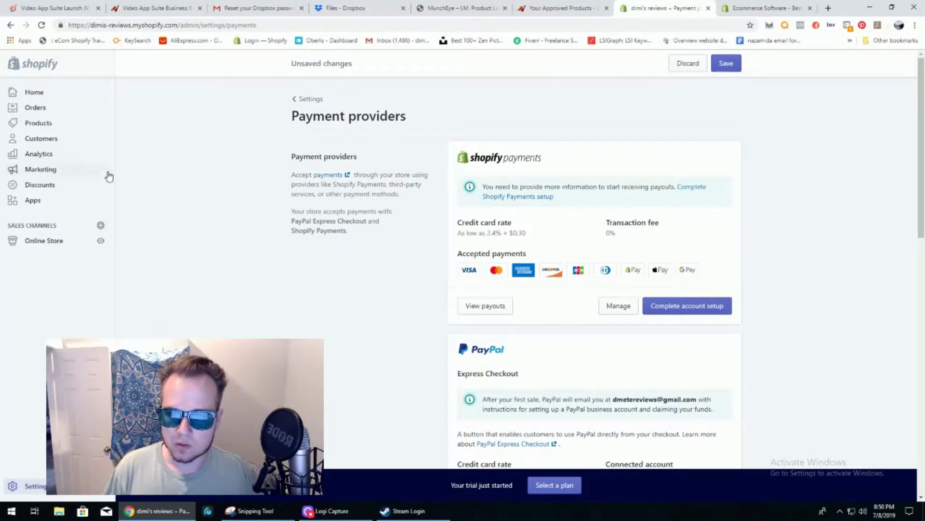
Open the store's Checkout settings and review the customer account and customer contact options.
left_click(35, 486)
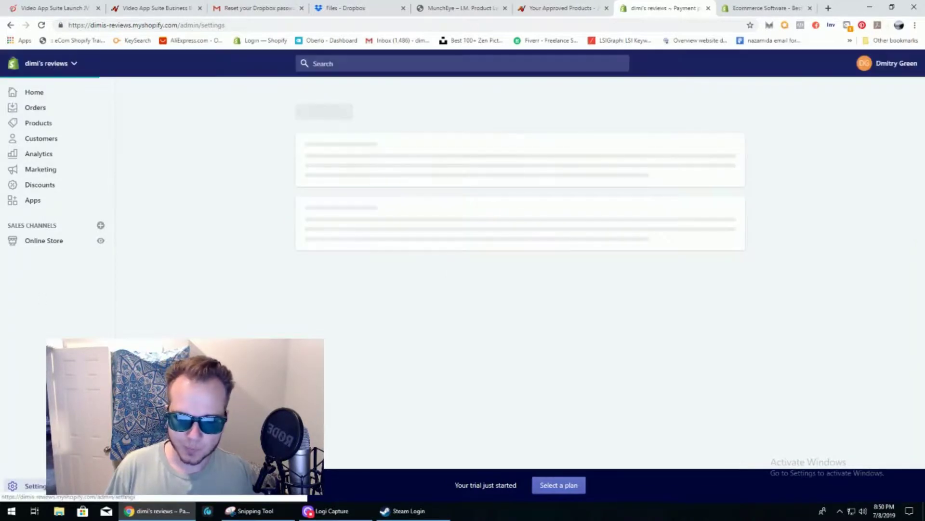
left_click(352, 254)
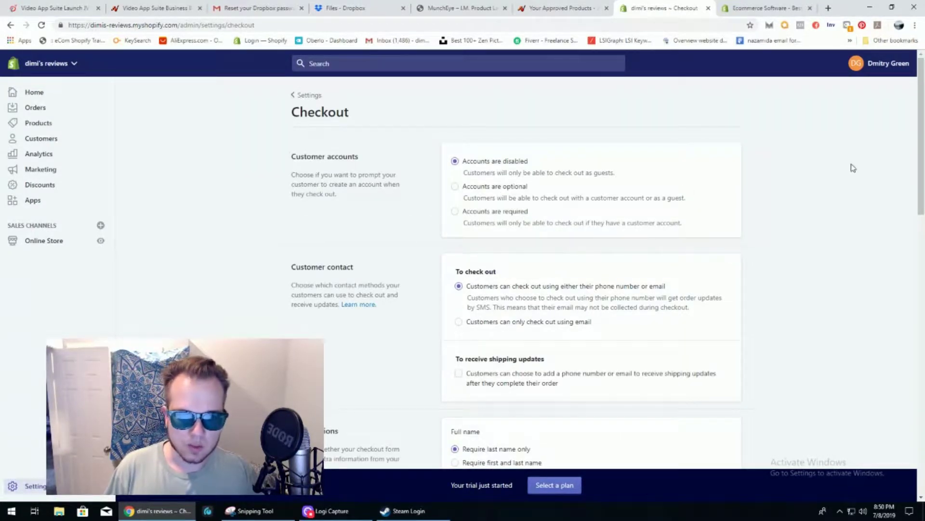
scroll(921, 145, "down", 1)
left_click_drag(921, 144, 921, 149)
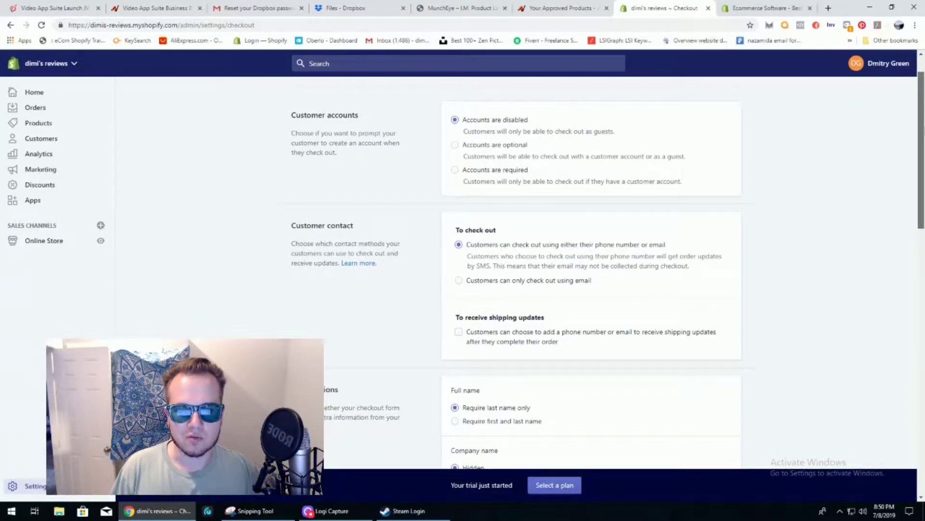
left_click_drag(921, 149, 924, 130)
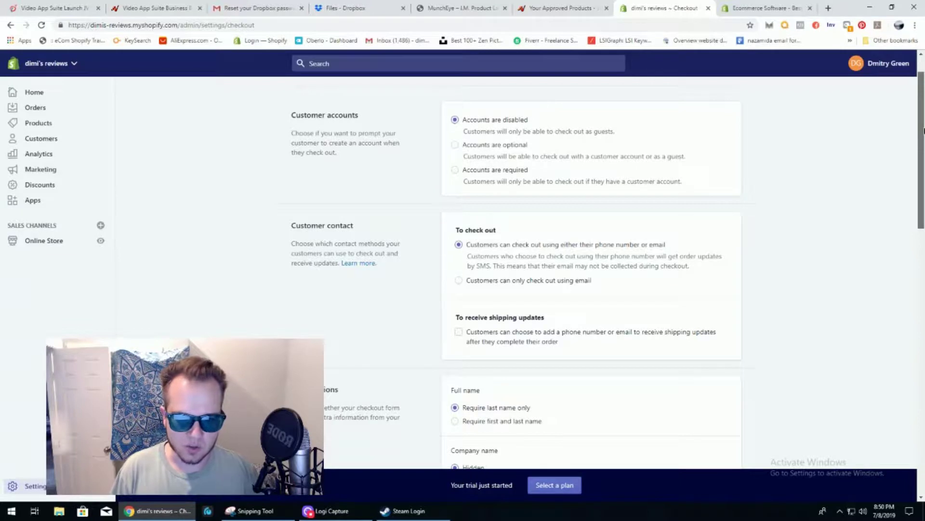
left_click_drag(924, 129, 924, 120)
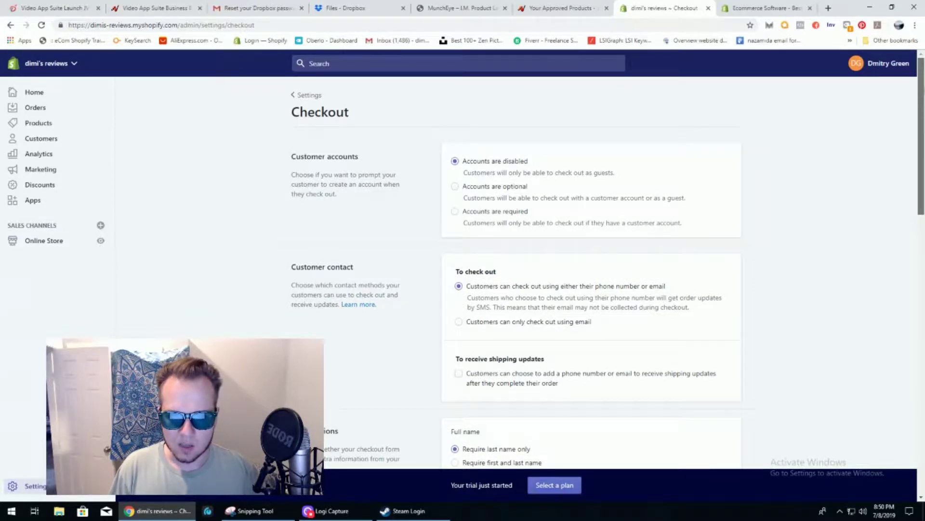
left_click_drag(924, 120, 924, 101)
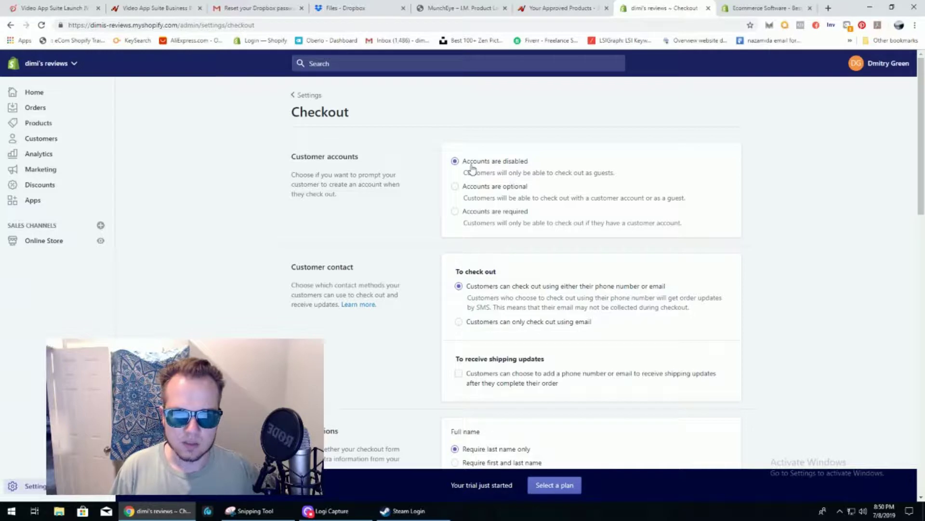
Make customer accounts optional so customers can check out with an account or as a guest.
left_click(455, 187)
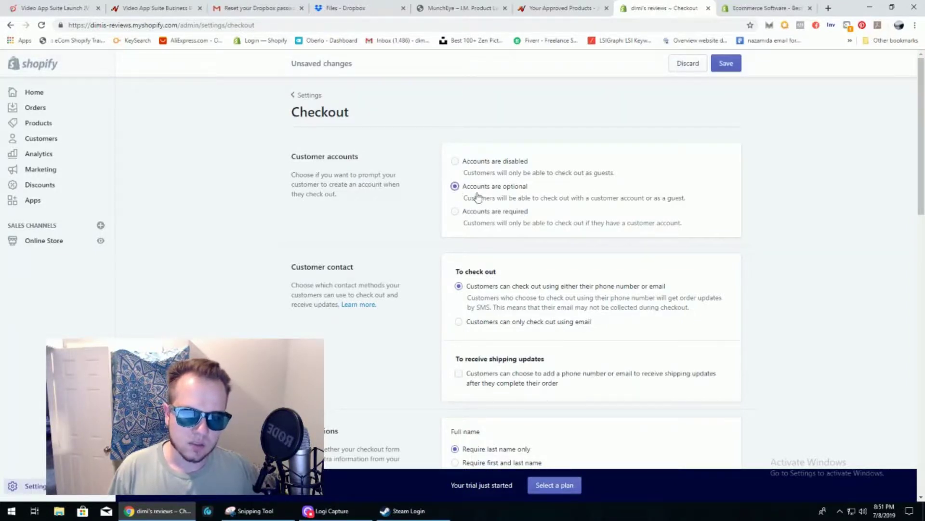
left_click(455, 214)
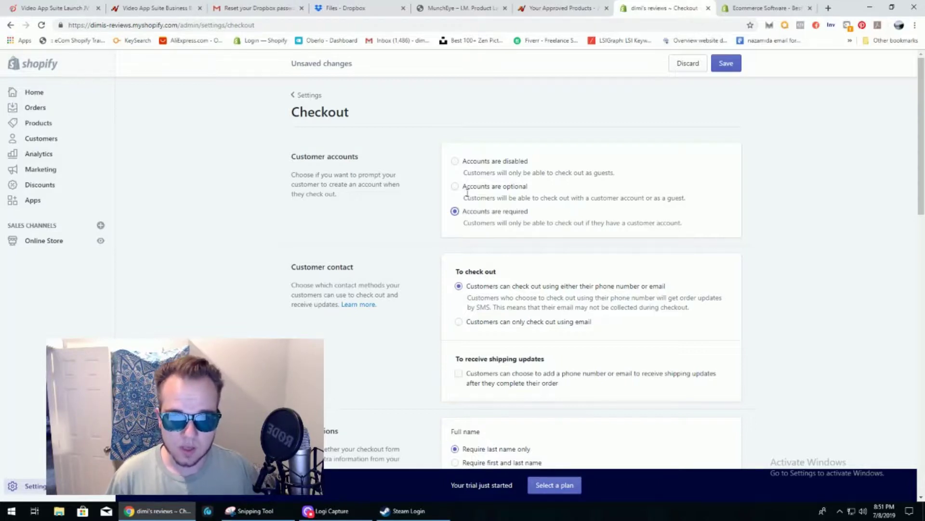
left_click(454, 162)
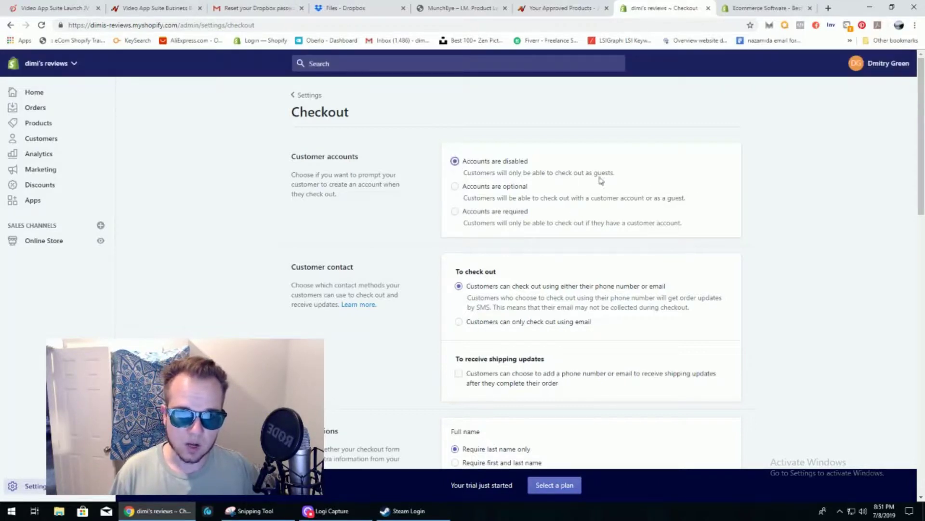
left_click(454, 189)
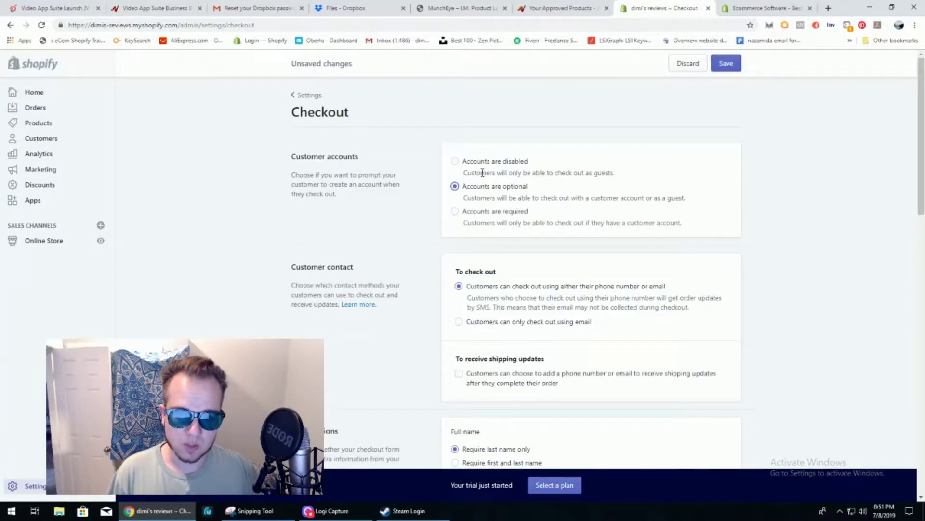
Review the customer contact choices and the form options for checkout.
scroll(715, 166, "down", 2)
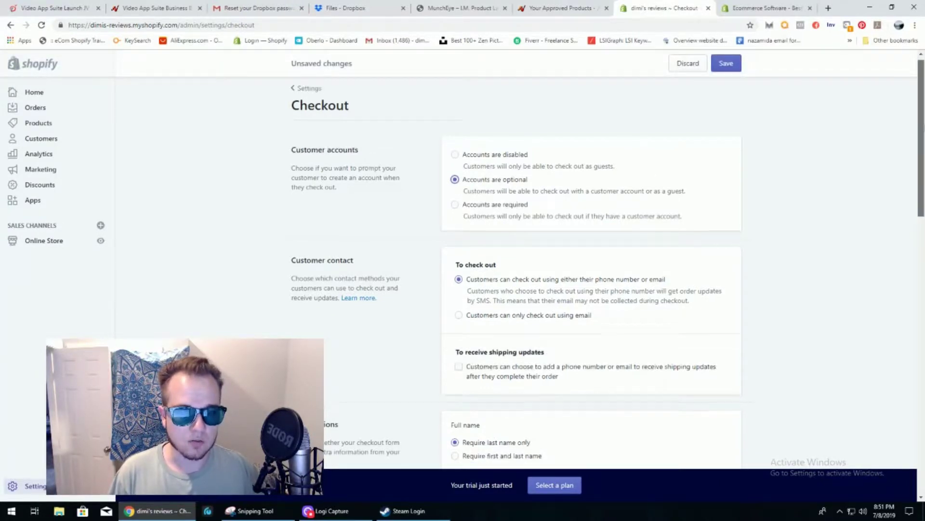
scroll(715, 165, "down", 1)
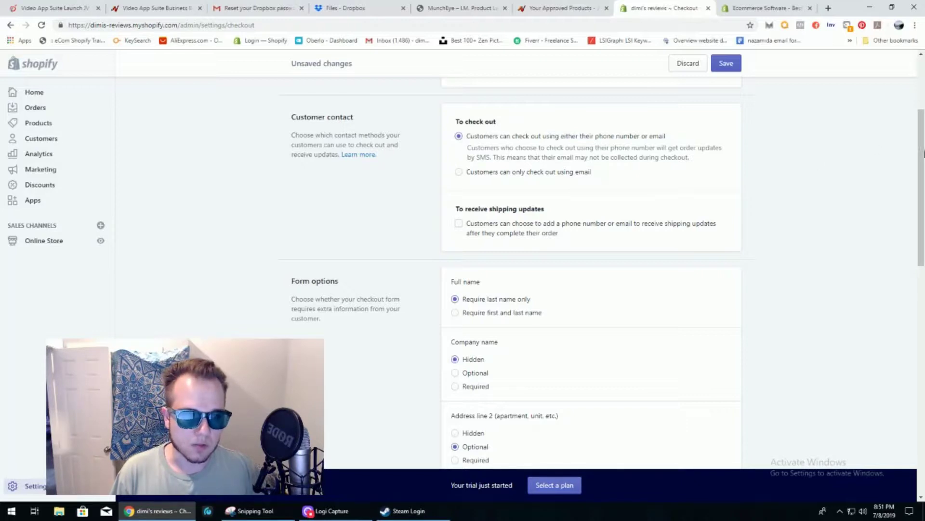
scroll(539, 155, "down", 1)
scroll(592, 269, "down", 2)
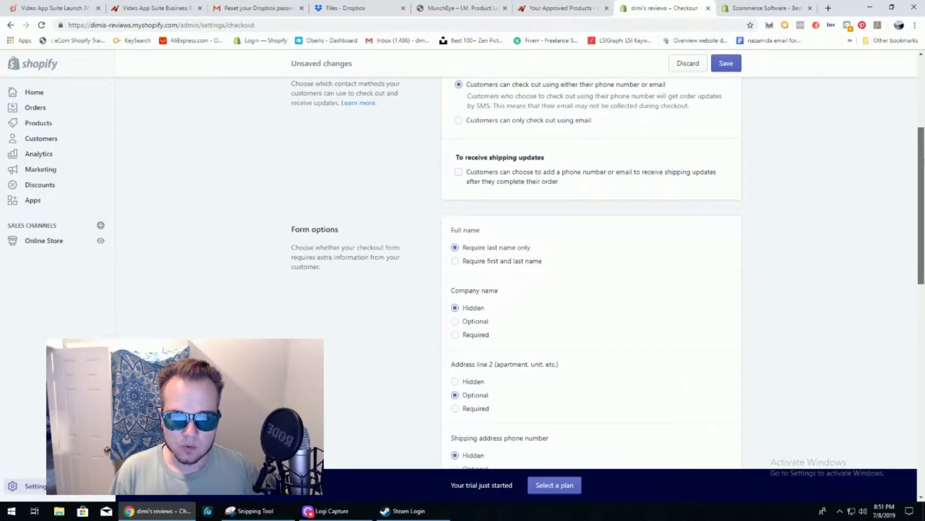
scroll(596, 159, "down", 2)
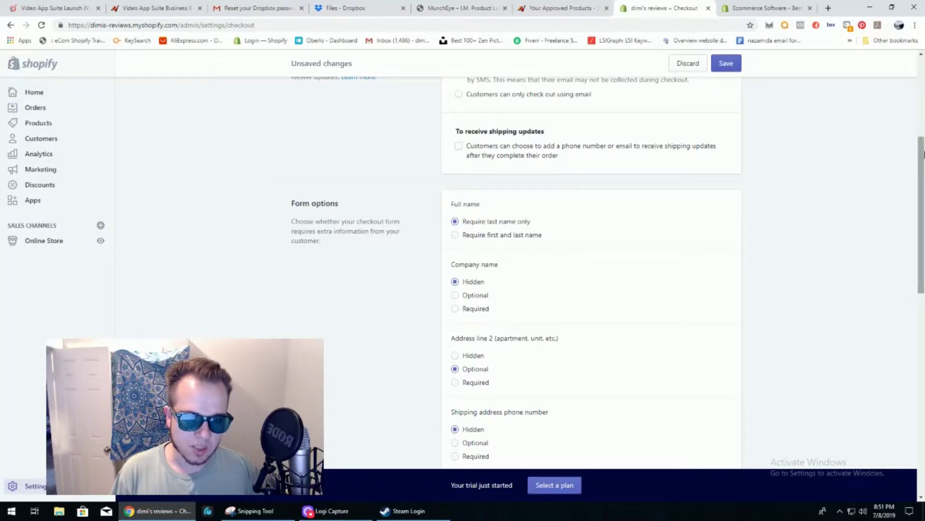
scroll(675, 150, "up", 2)
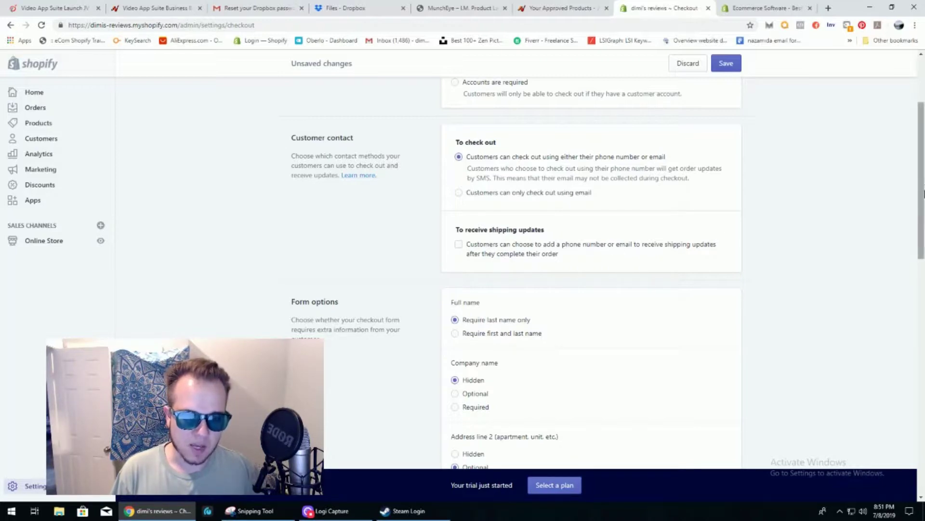
mouse_move(924, 165)
left_mouse_down()
mouse_move(924, 209)
mouse_move(923, 175)
left_mouse_up()
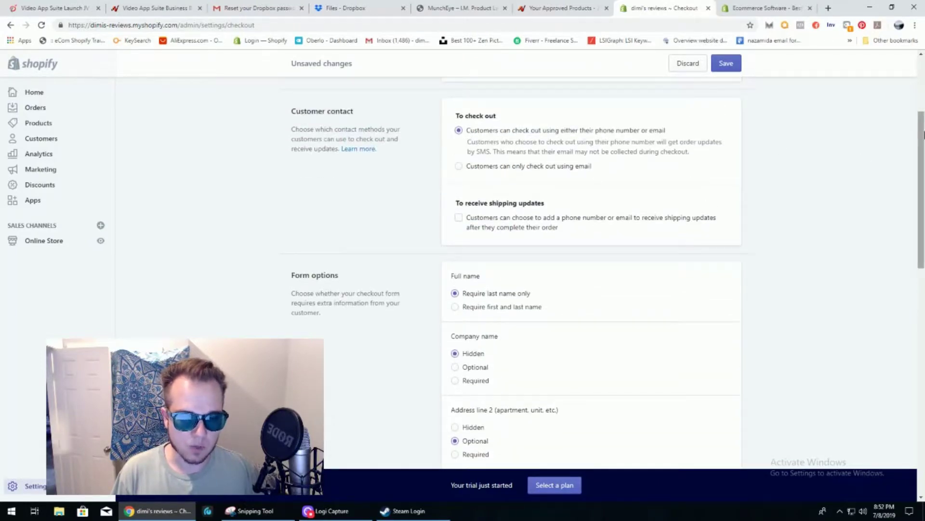
Make the company name and the shipping address phone number optional in the checkout form options.
left_click_drag(923, 130, 923, 197)
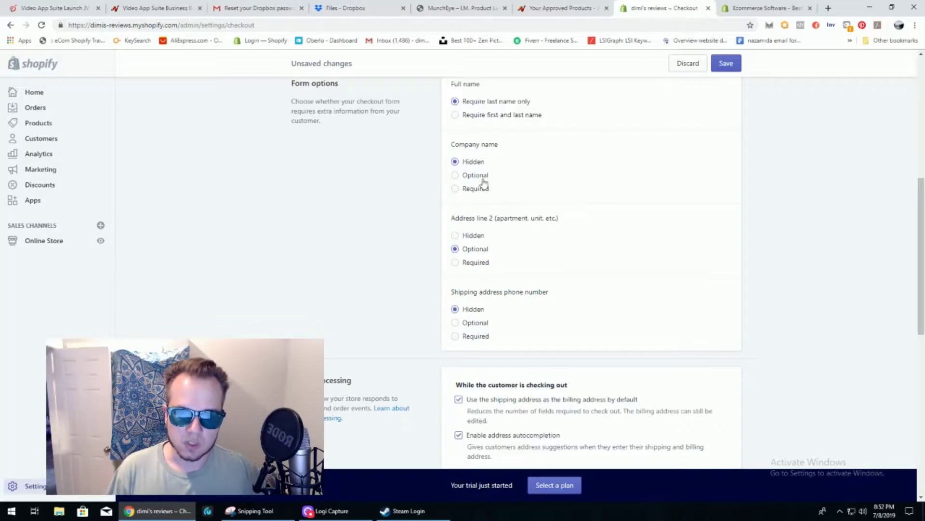
left_click(455, 175)
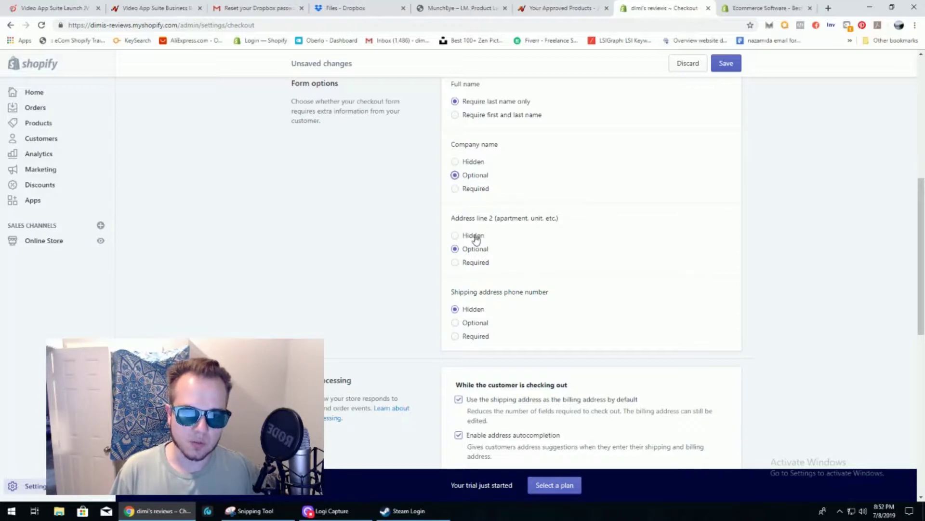
left_click(464, 325)
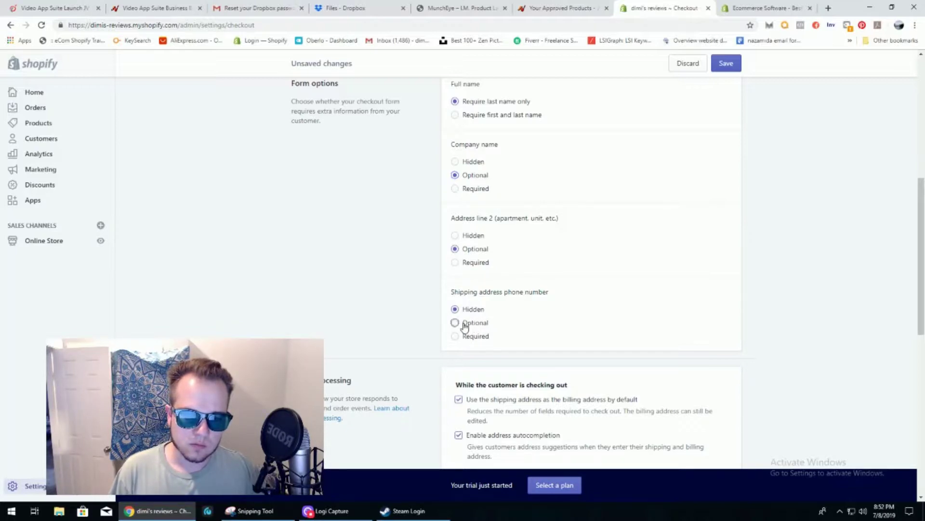
Examine the order processing options, including address autocompletion, order fulfillment, automatic archiving and additional scripts, down to the email marketing section.
scroll(465, 327, "down", 1)
scroll(465, 327, "down", 1)
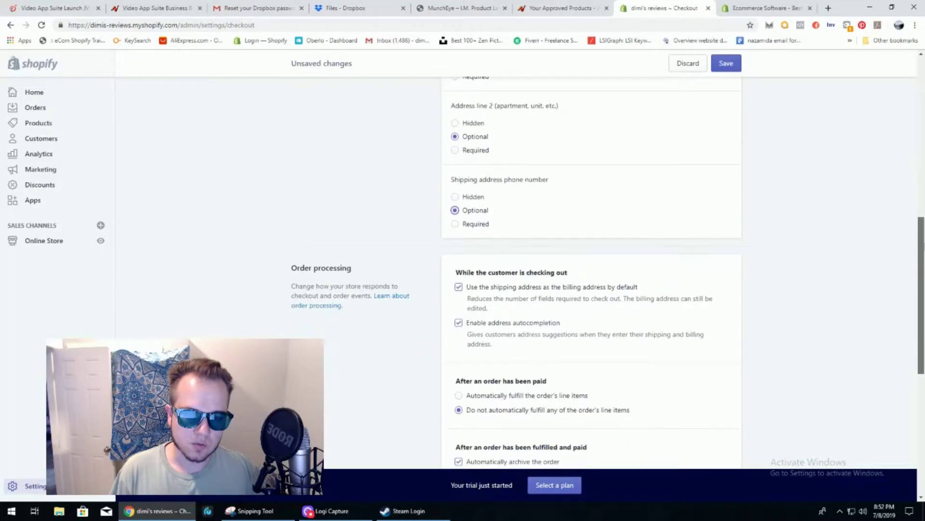
scroll(465, 327, "up", 4)
scroll(591, 271, "down", 6)
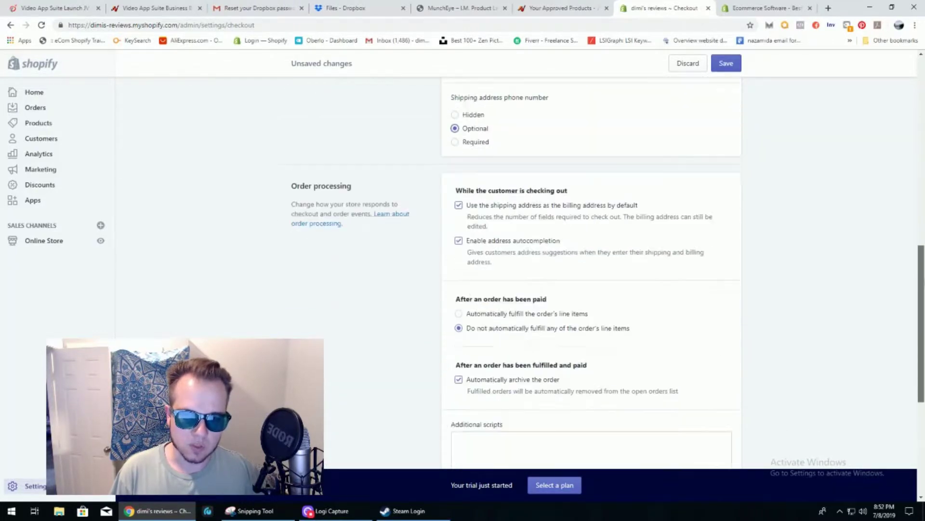
scroll(591, 271, "down", 1)
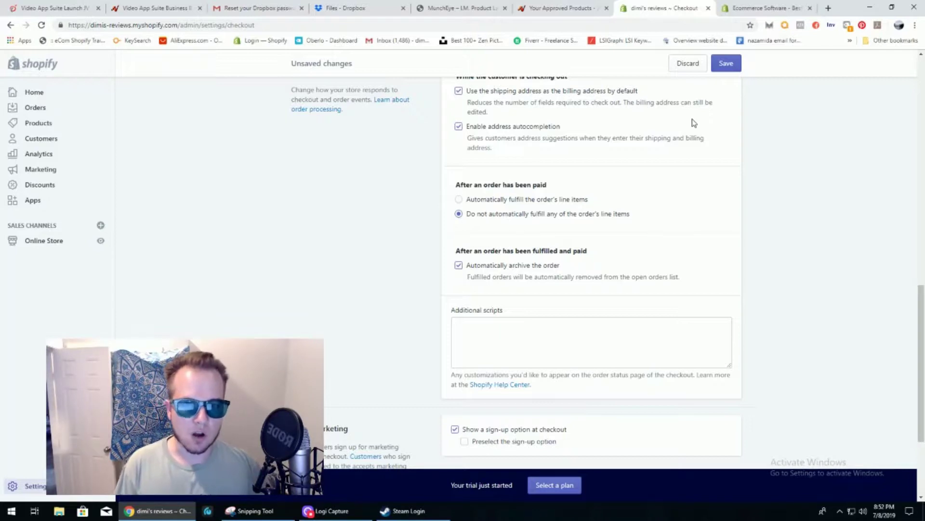
scroll(923, 314, "down", 1)
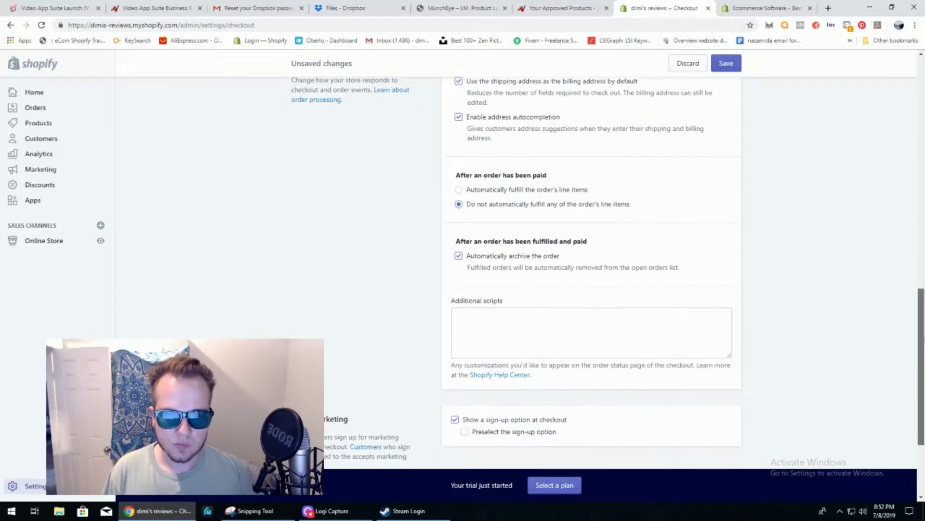
left_click_drag(923, 347, 923, 371)
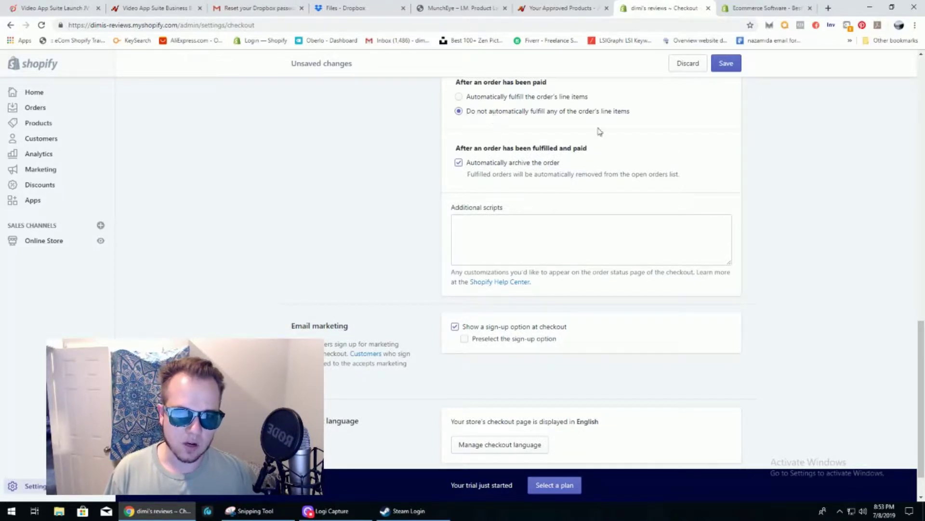
left_click_drag(923, 328, 923, 337)
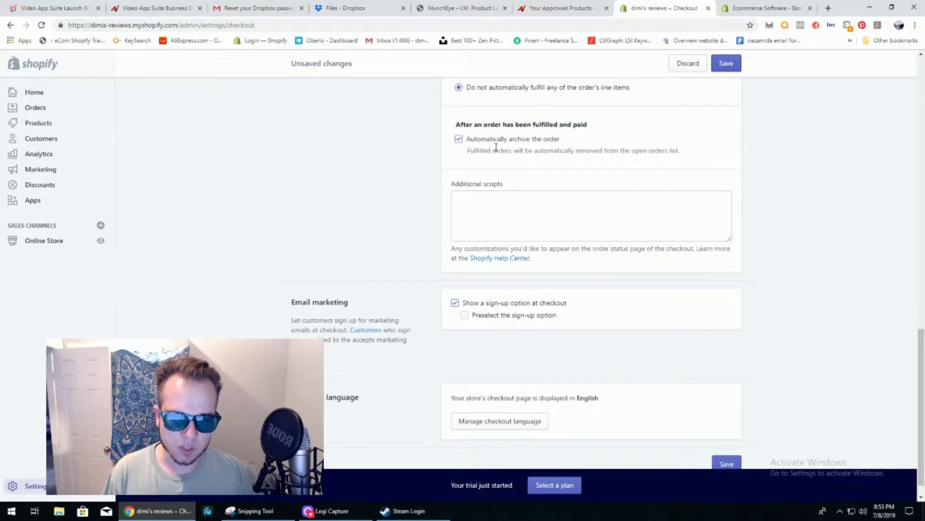
left_click(476, 199)
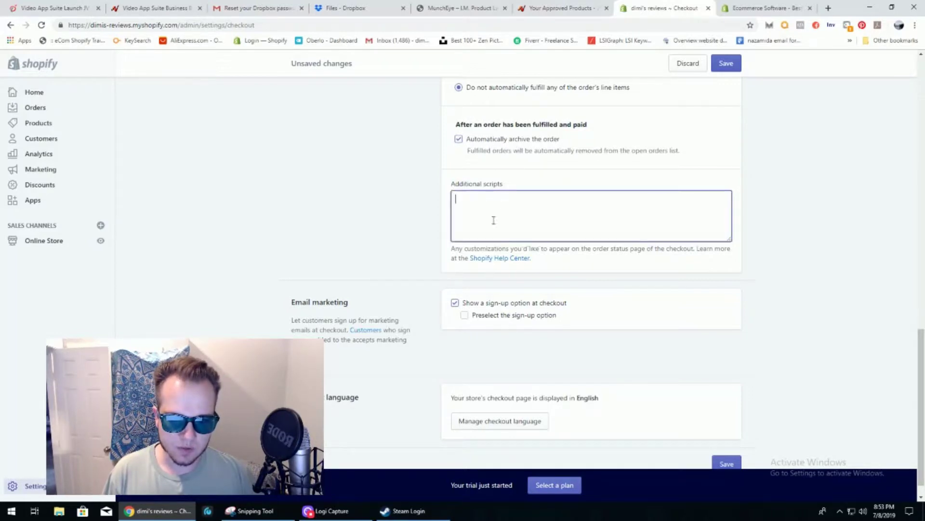
left_click(806, 245)
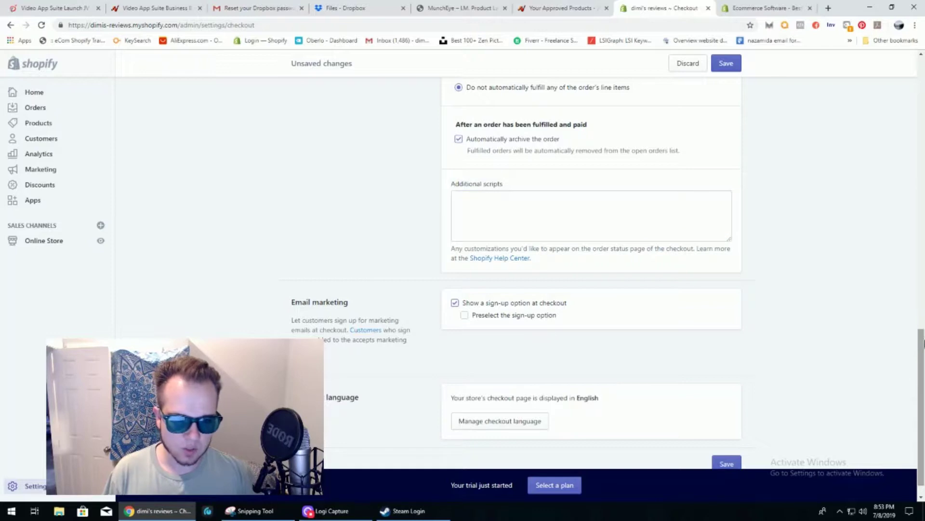
scroll(922, 343, "down", 1)
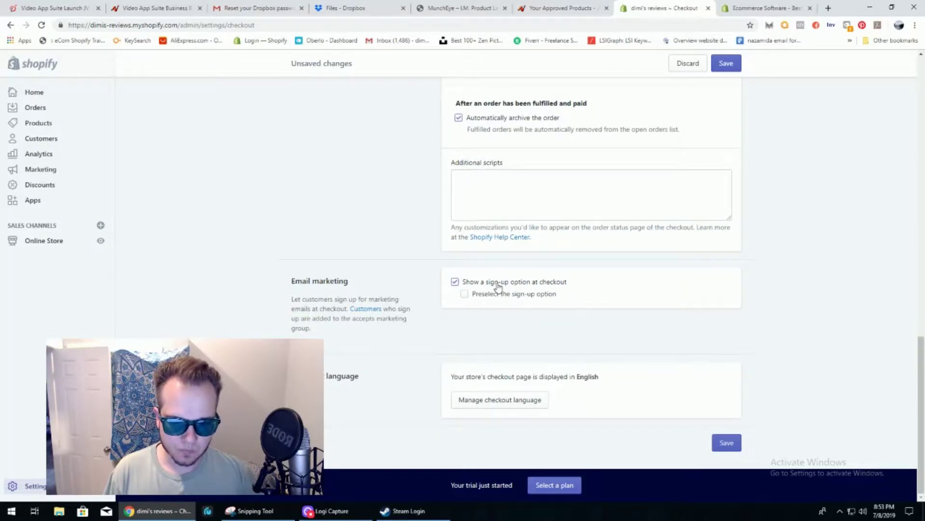
Preselect the email marketing sign-up option and keep it shown at checkout.
left_click(465, 296)
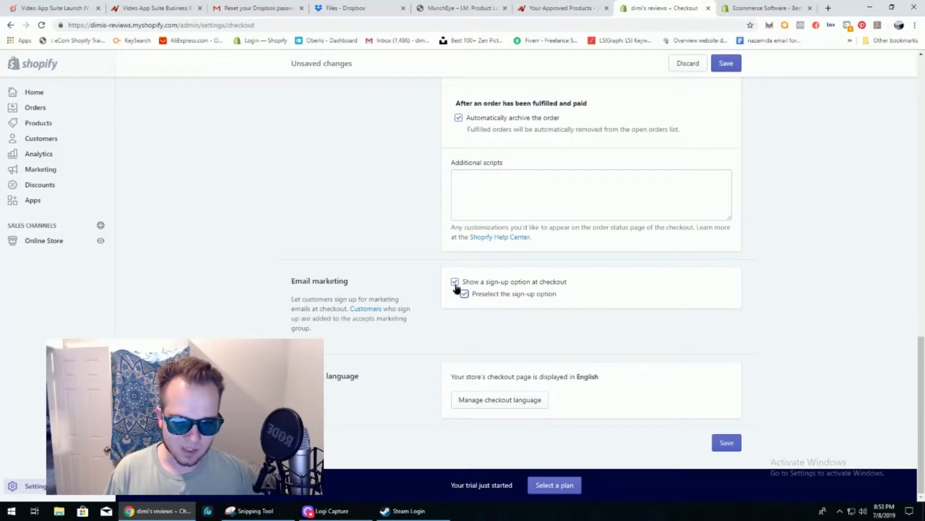
left_click(455, 287)
left_click(455, 288)
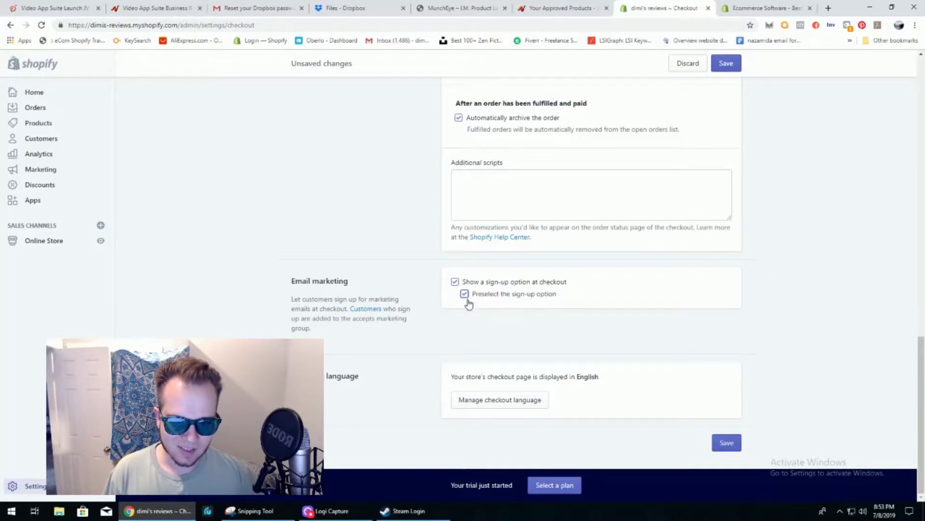
left_click(466, 295)
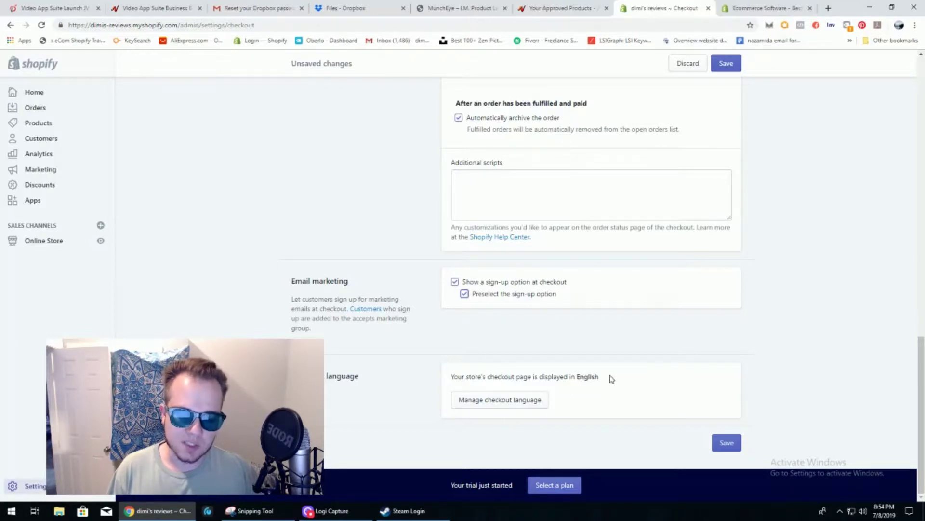
Open the store's Shipping settings and review the domestic and rest-of-world shipping zones with their rates.
left_click_drag(921, 414, 523, 58)
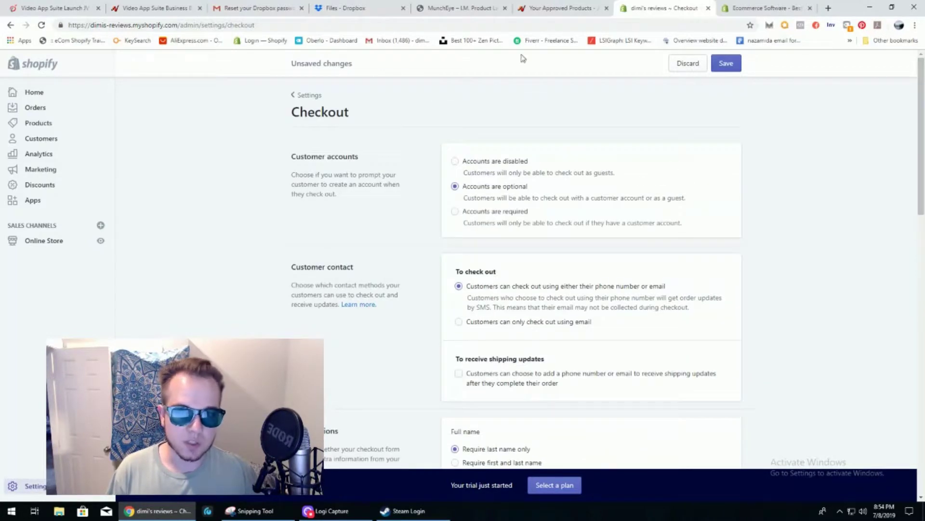
left_click(314, 98)
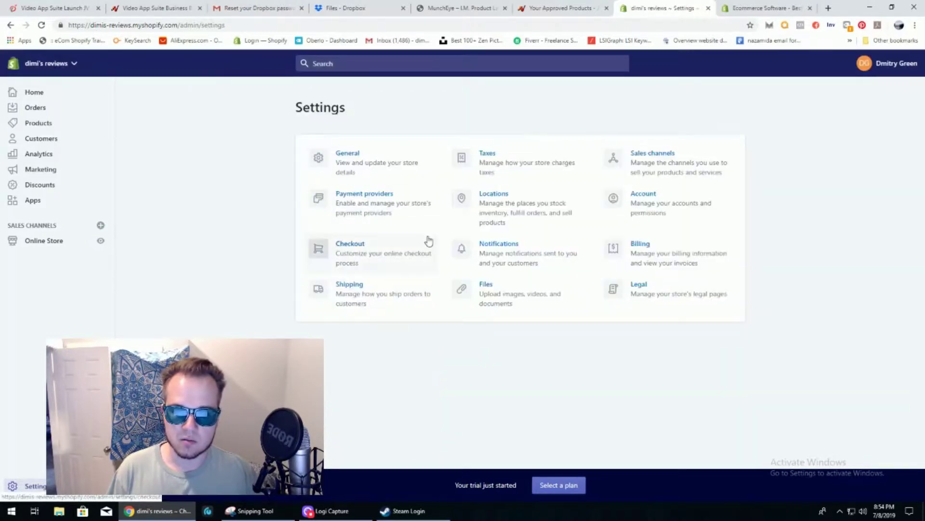
left_click(357, 292)
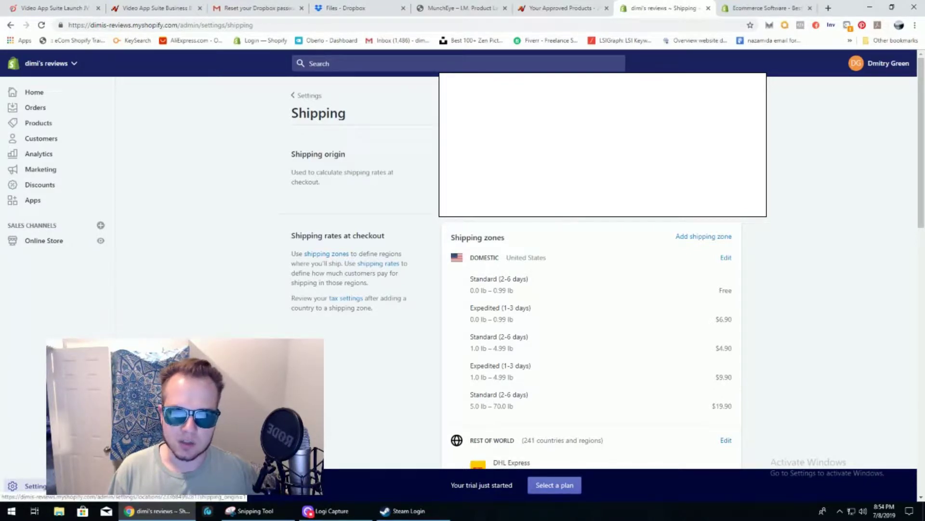
scroll(608, 265, "down", 1)
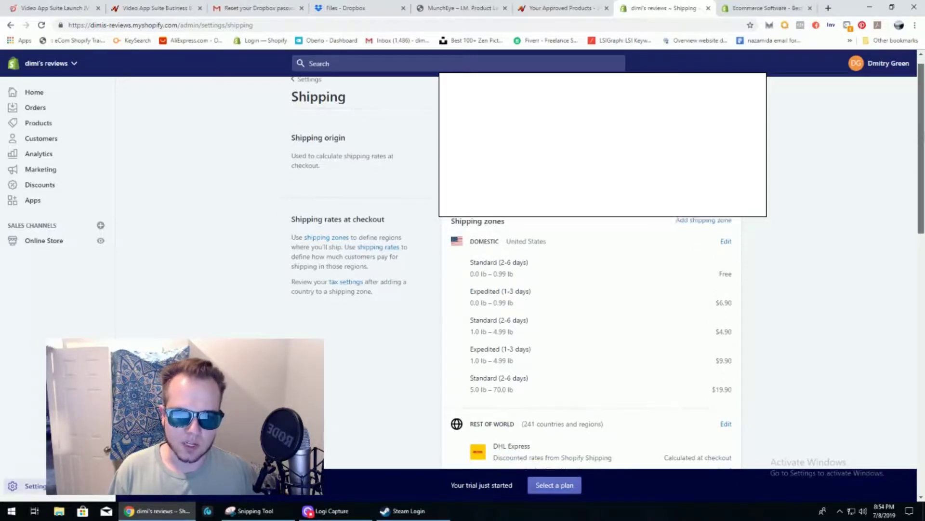
scroll(607, 270, "down", 2)
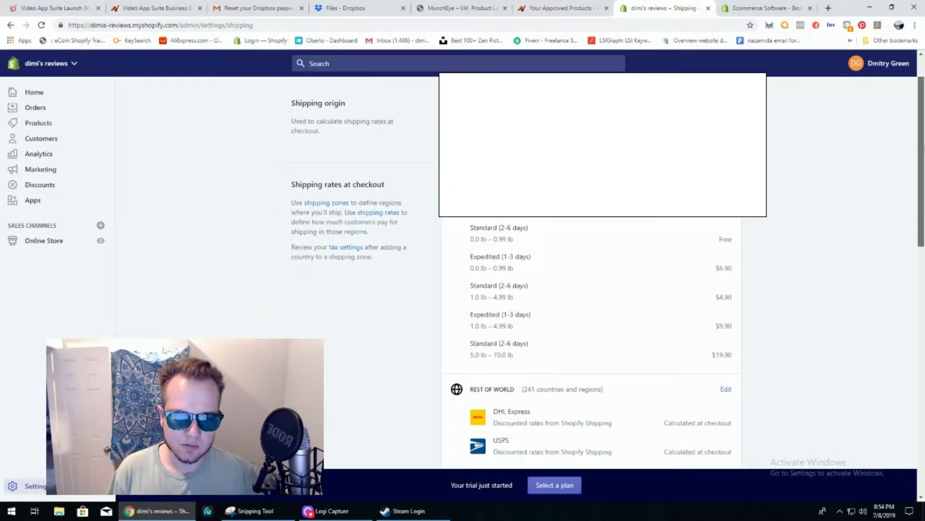
scroll(607, 273, "down", 1)
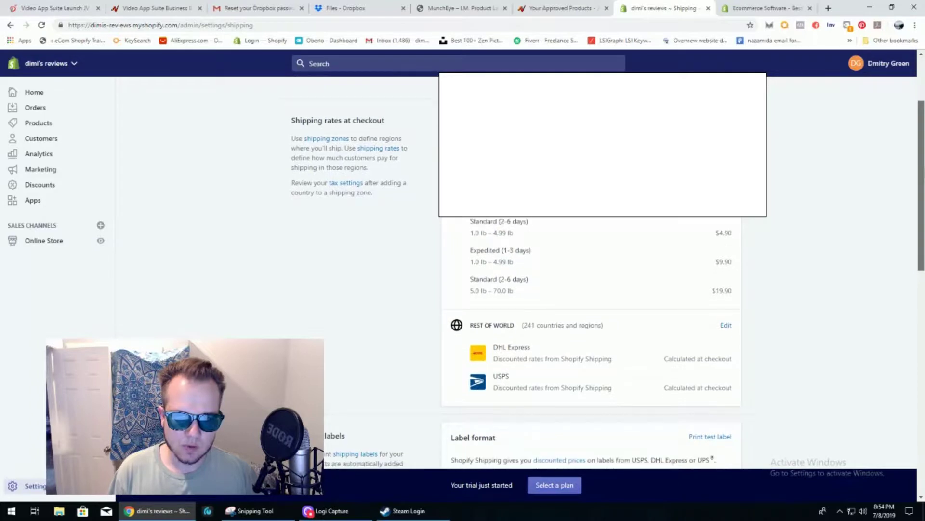
scroll(607, 272, "down", 1)
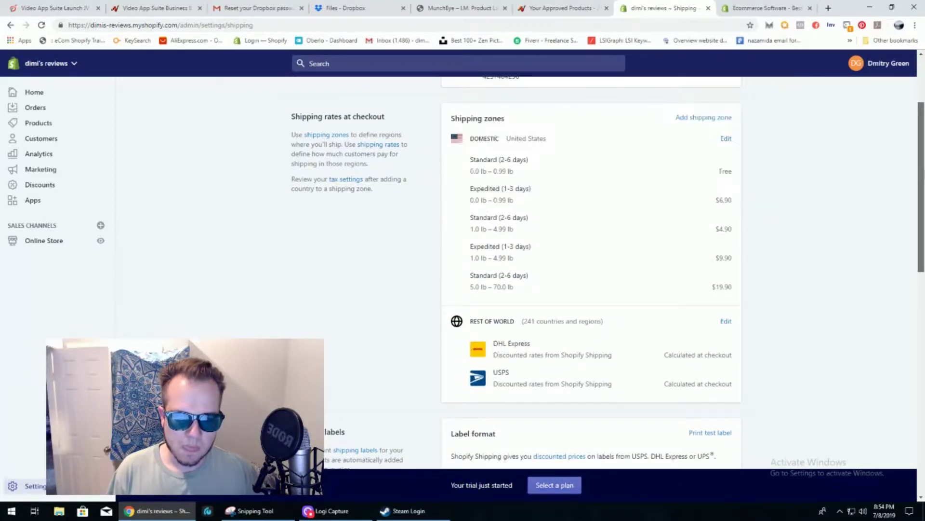
left_click_drag(924, 175, 924, 176)
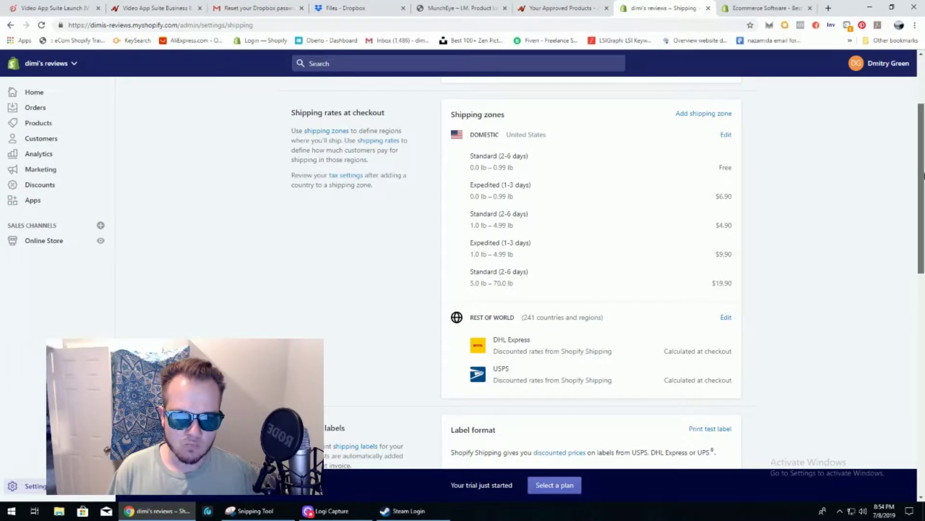
left_click_drag(924, 175, 924, 172)
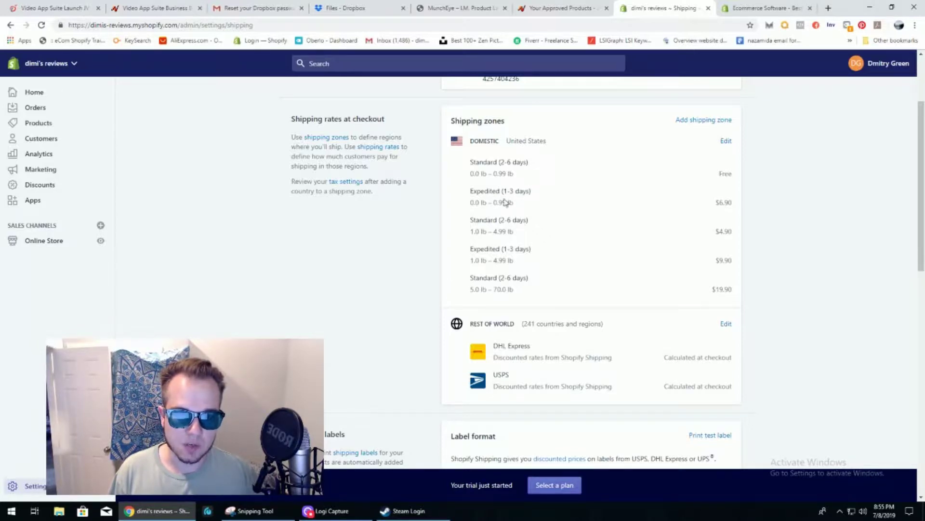
Open the Domestic shipping zone for editing and examine its countries and its price-based, weight-based and calculated rates.
left_click(728, 142)
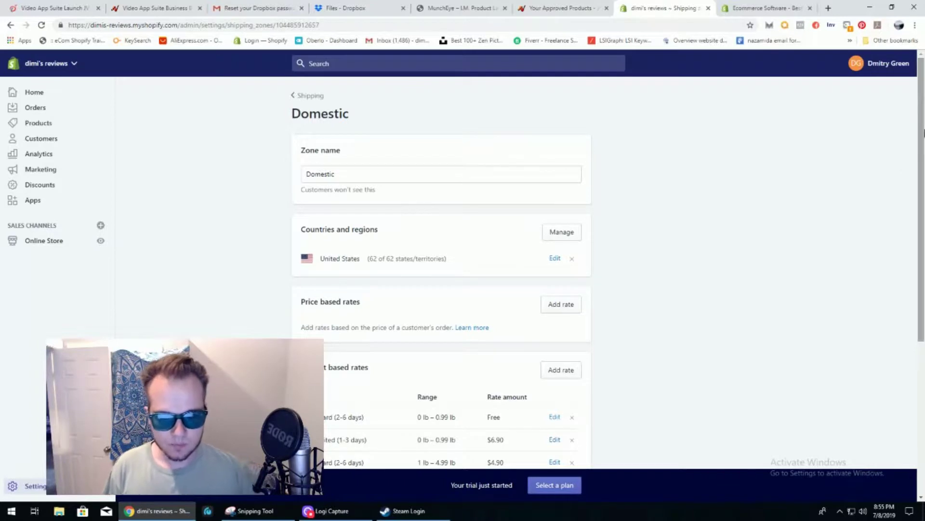
scroll(924, 132, "down", 3)
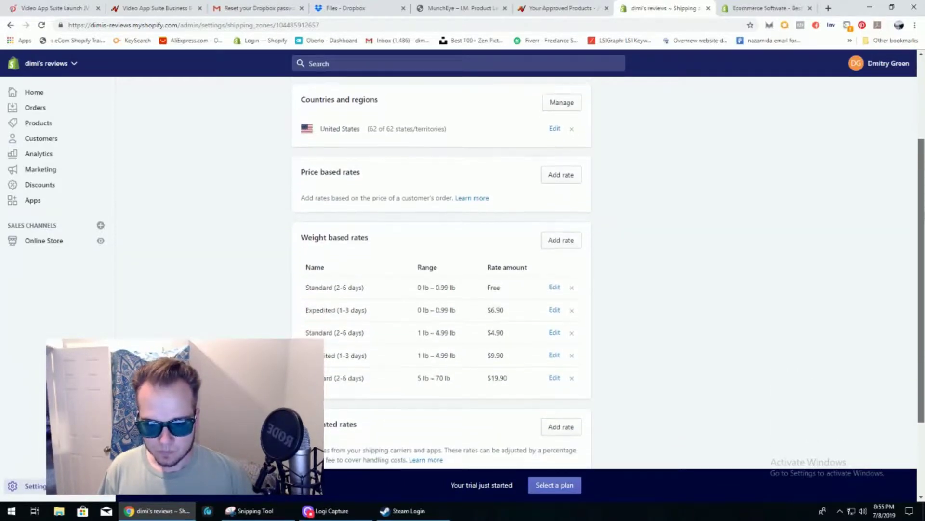
scroll(441, 269, "down", 2)
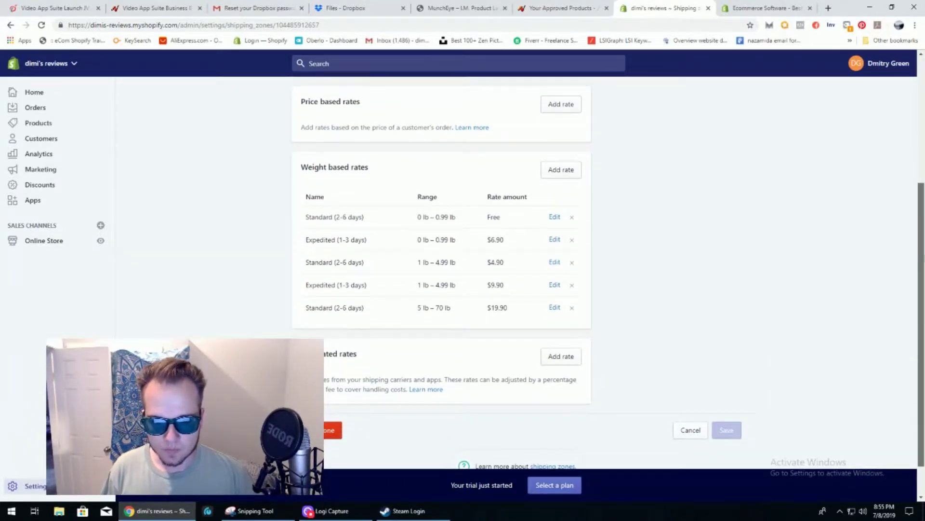
scroll(441, 270, "up", 1)
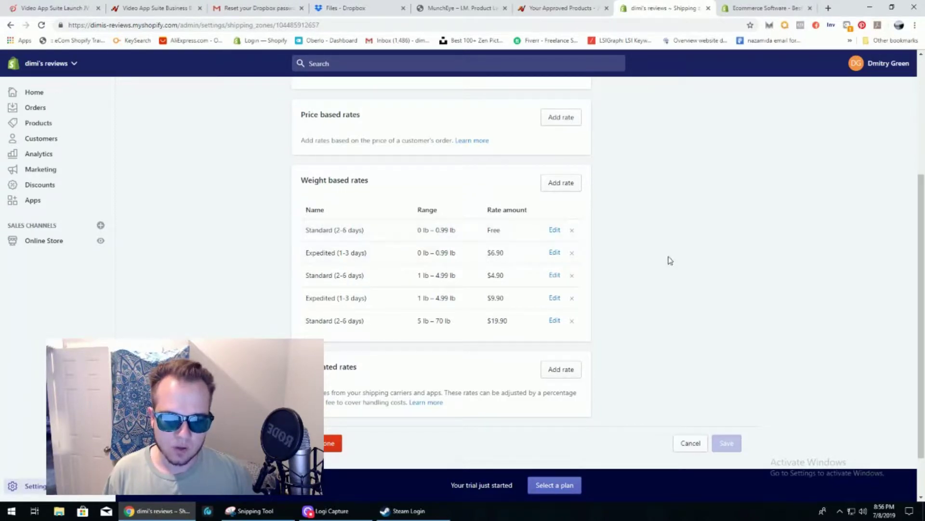
scroll(670, 263, "down", 1)
scroll(437, 159, "up", 5)
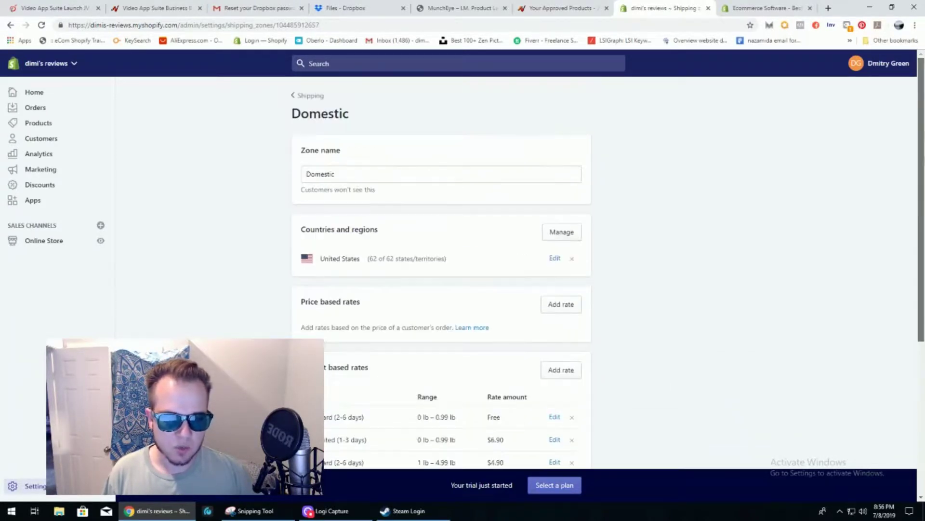
Return to the Shipping settings and examine the rest-of-world zone, label format, saved packages, packing slips and additional shipping methods.
left_click(304, 97)
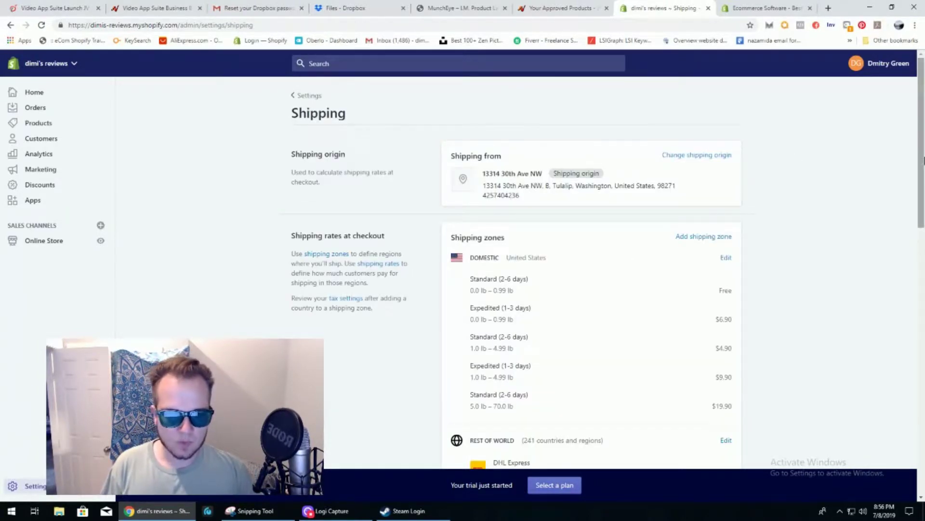
scroll(615, 251, "down", 5)
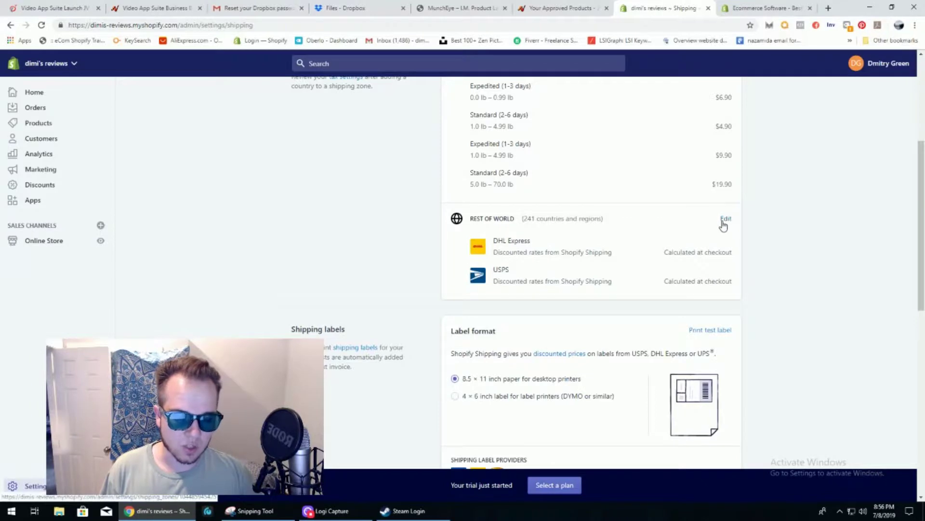
left_click_drag(921, 217, 924, 235)
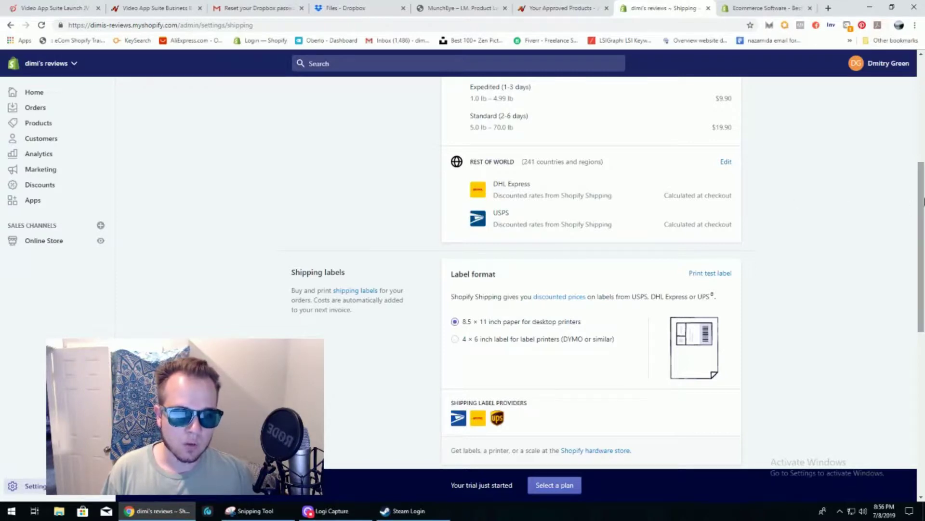
scroll(579, 197, "down", 1)
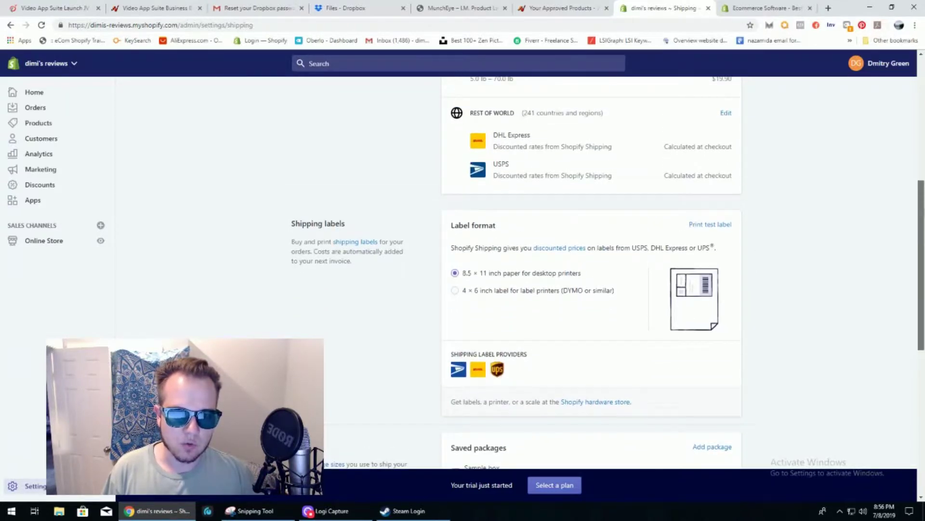
scroll(924, 258, "down", 3)
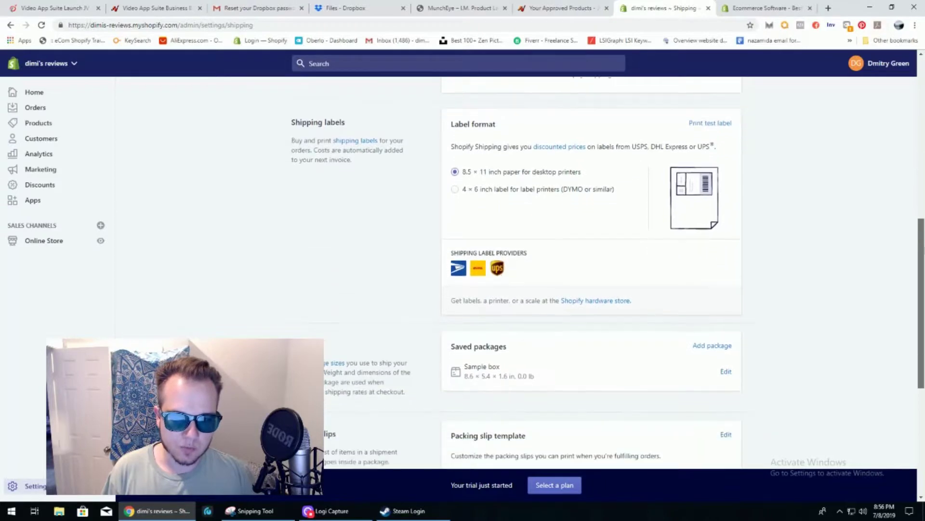
scroll(923, 257, "down", 3)
scroll(923, 256, "up", 3)
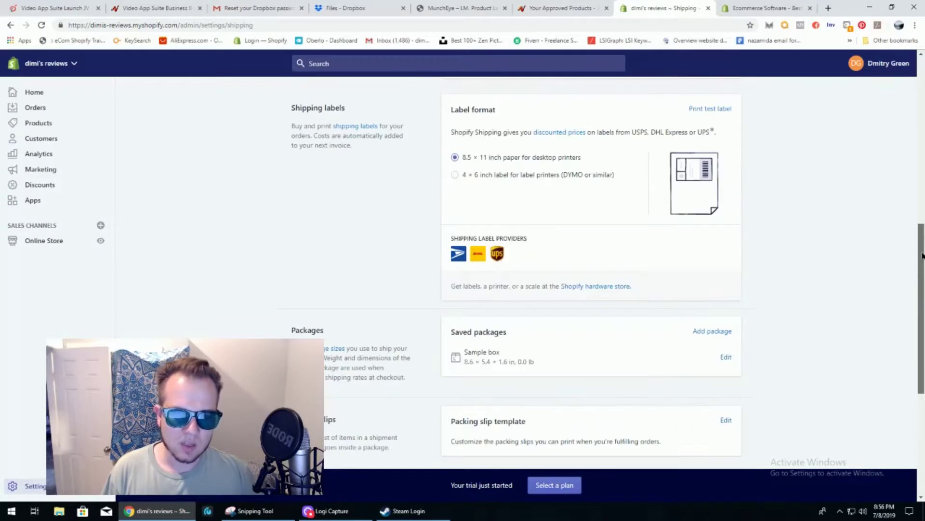
scroll(924, 256, "down", 5)
scroll(924, 255, "up", 3)
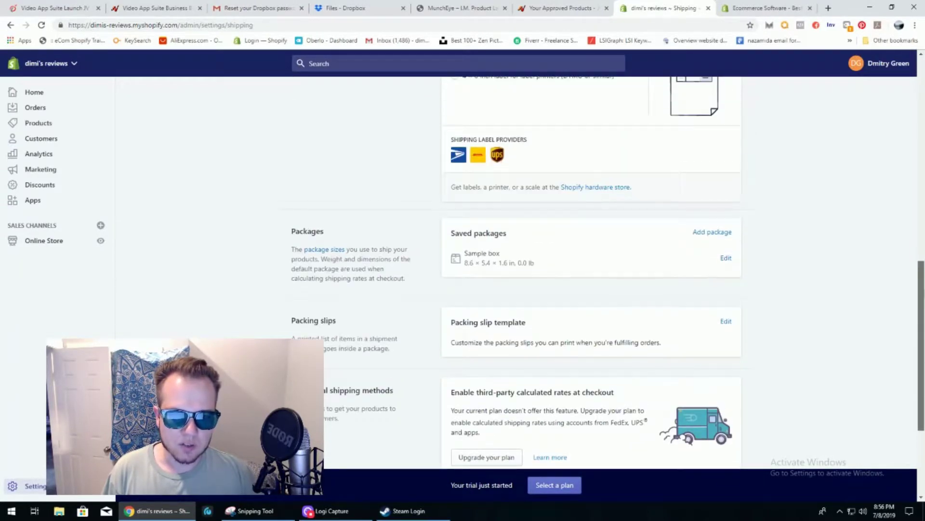
scroll(924, 256, "down", 3)
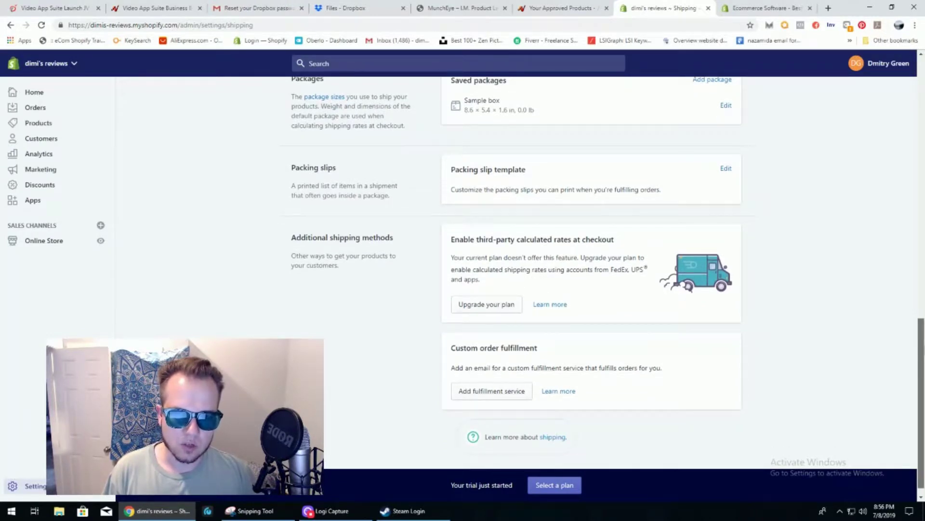
scroll(923, 256, "up", 3)
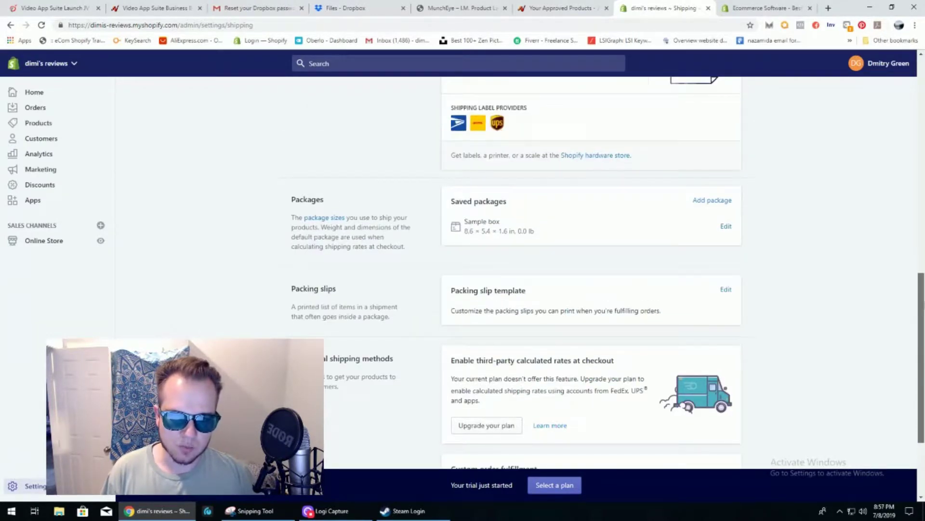
Compare the saved package and label sections with the domestic and rest-of-world shipping zone rates.
scroll(923, 256, "up", 2)
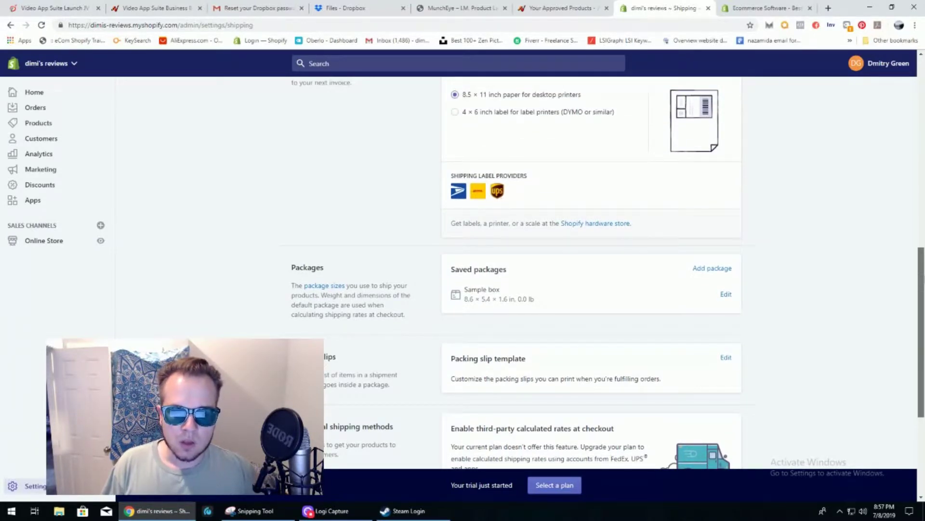
scroll(924, 253, "up", 2)
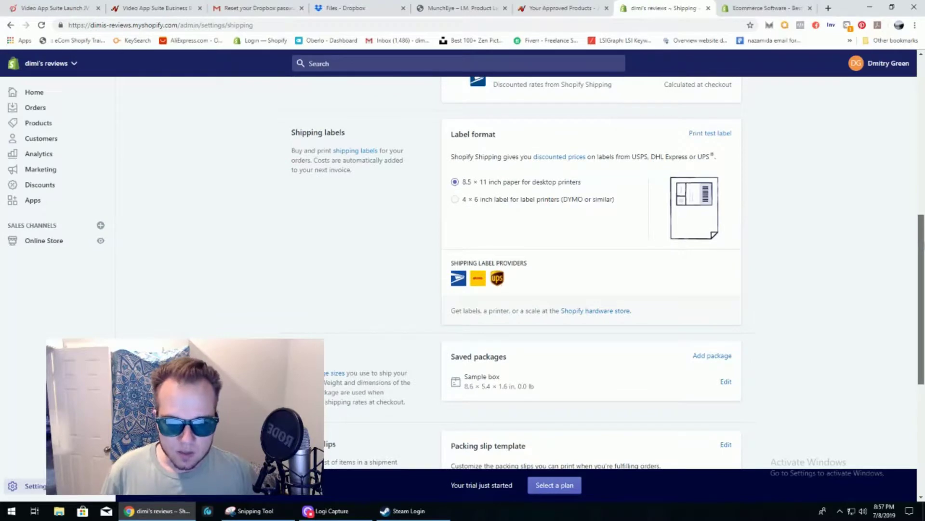
scroll(923, 253, "up", 6)
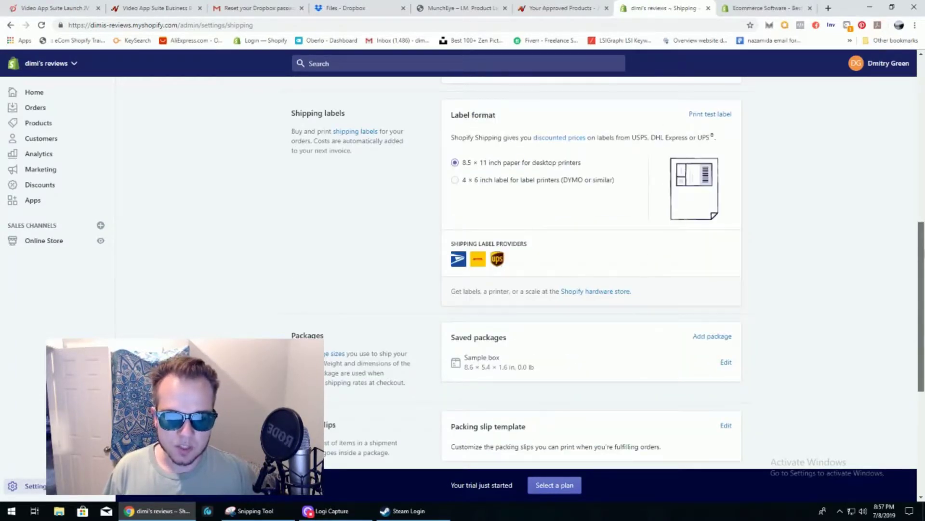
scroll(924, 134, "up", 2)
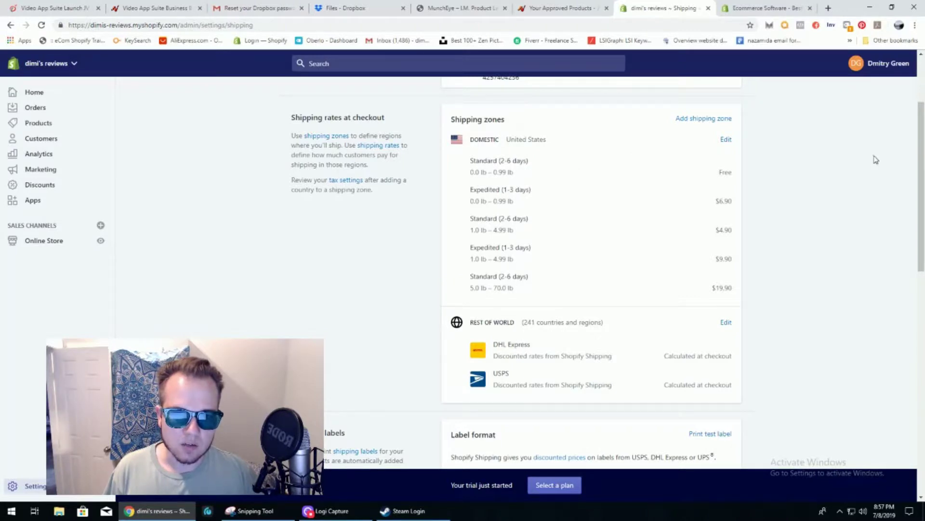
scroll(876, 160, "down", 7)
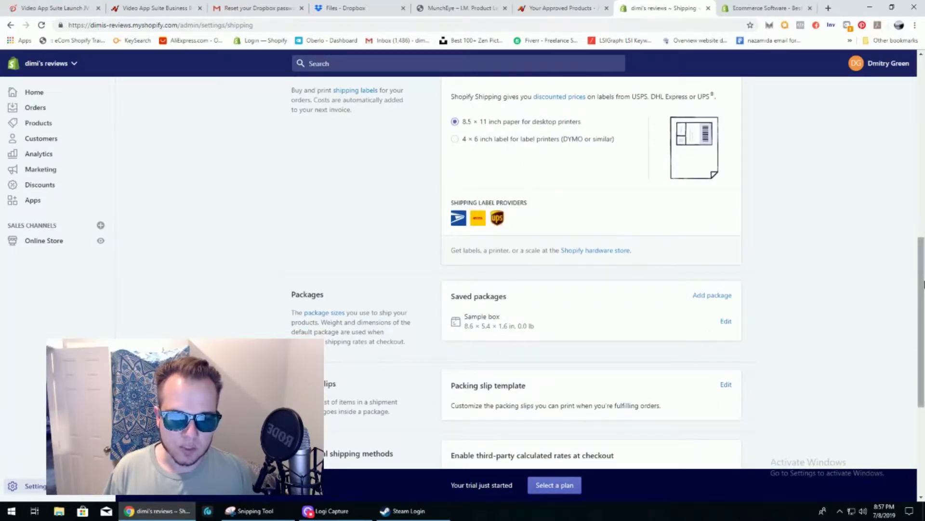
mouse_move(920, 311)
left_mouse_down()
mouse_move(920, 182)
mouse_move(921, 316)
left_mouse_up()
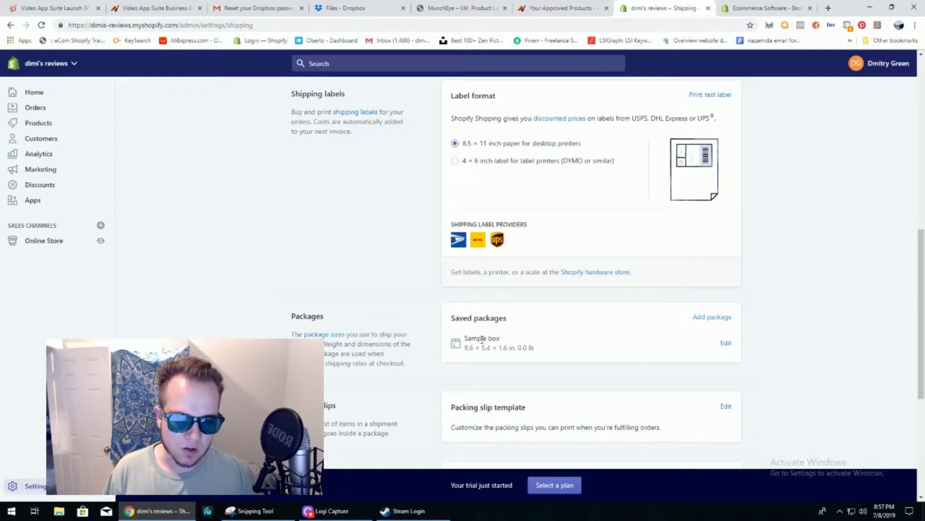
scroll(524, 245, "down", 1)
scroll(524, 245, "up", 8)
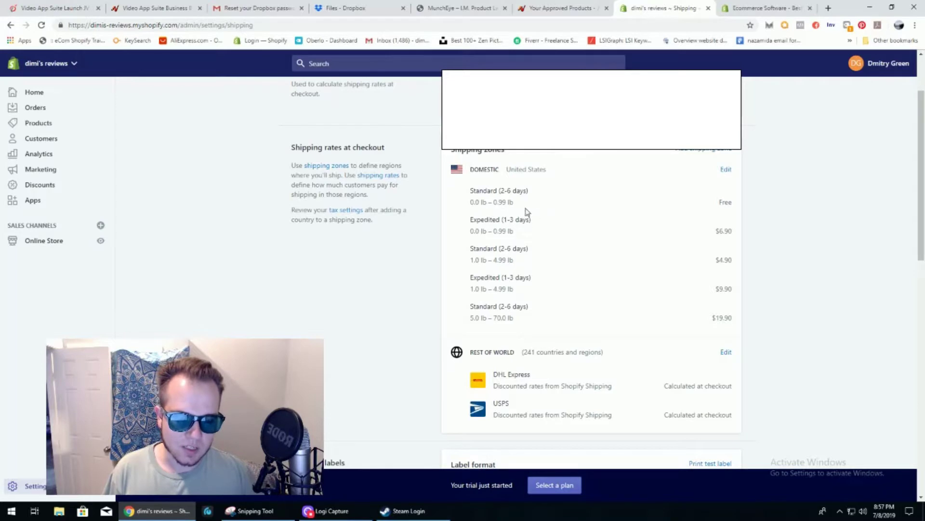
scroll(535, 261, "down", 8)
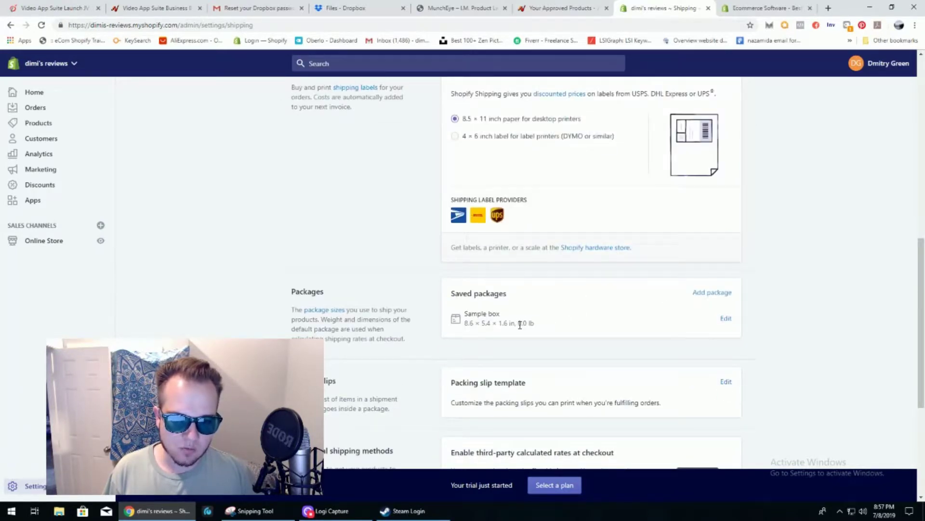
left_click_drag(923, 221, 924, 96)
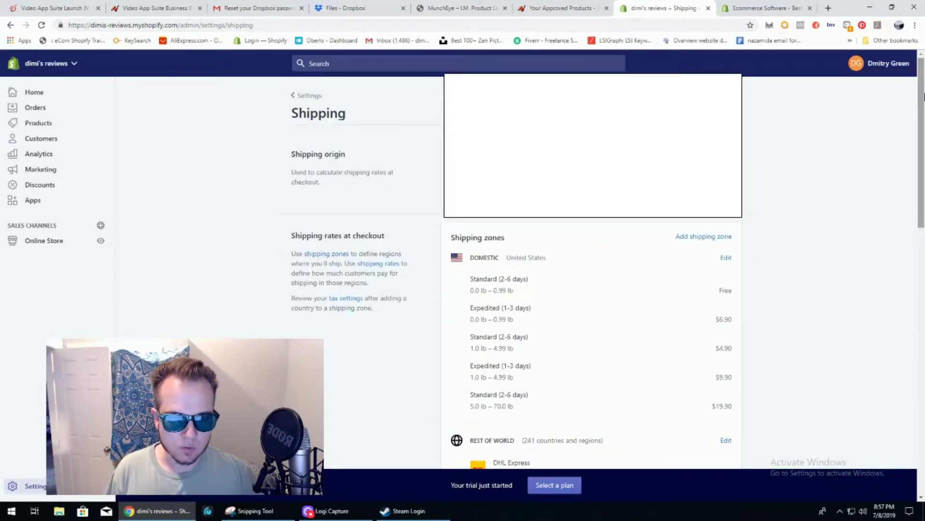
Check the store's Locations settings and return to the settings overview.
left_click(306, 99)
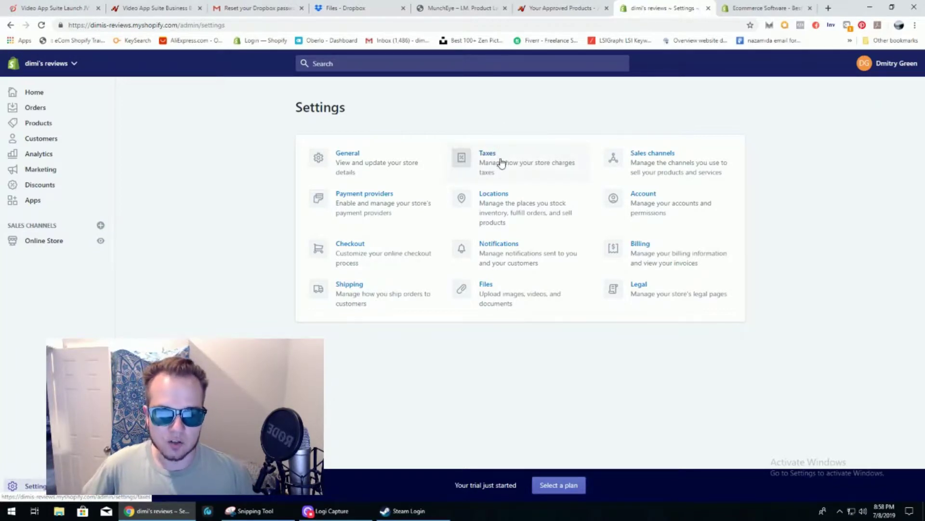
left_click(498, 203)
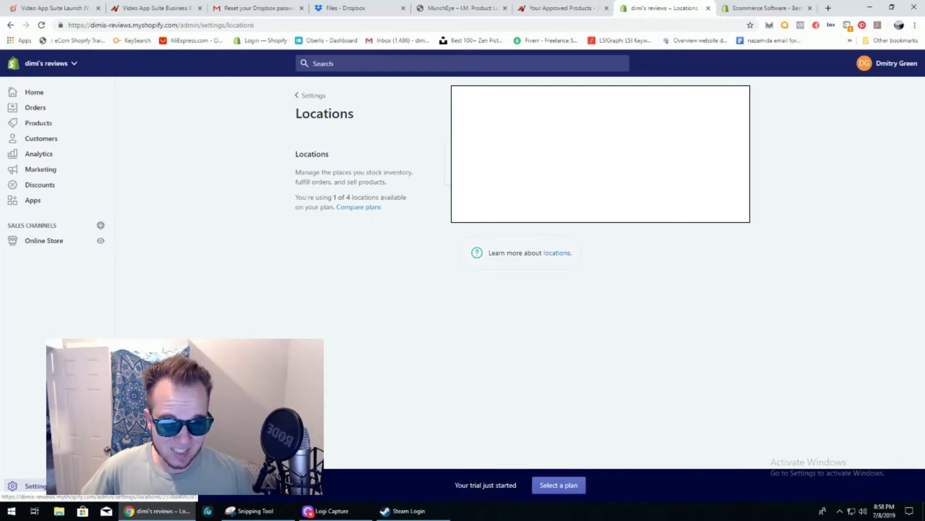
left_click(310, 96)
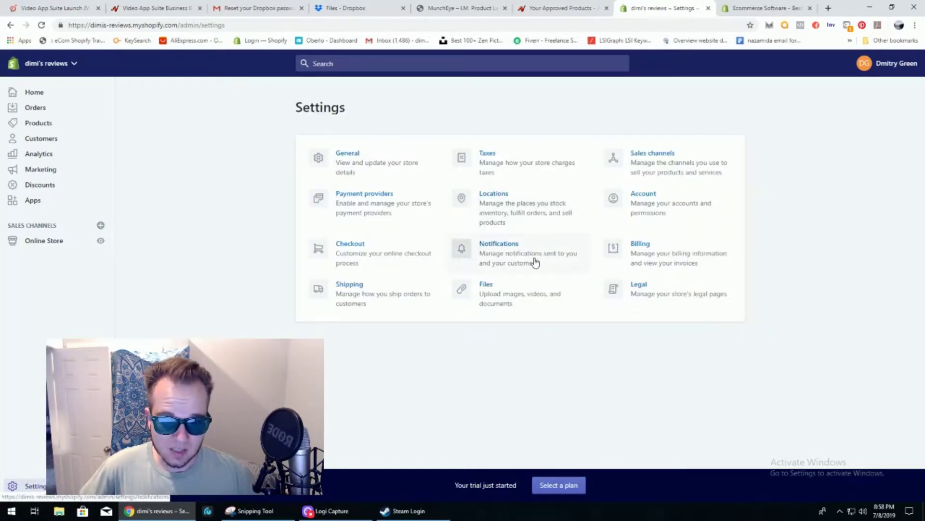
Open the Notifications settings and examine the order, shipping and customer notification templates.
left_click(468, 249)
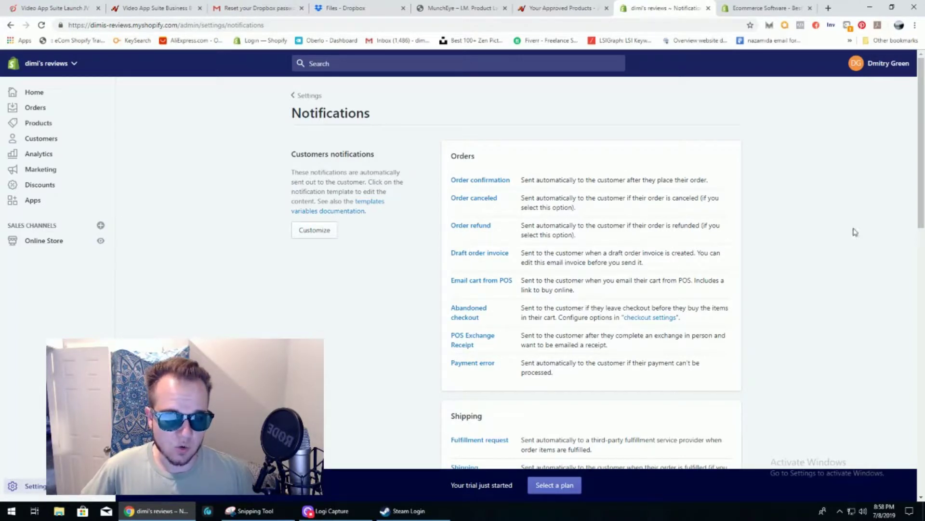
scroll(922, 123, "down", 1)
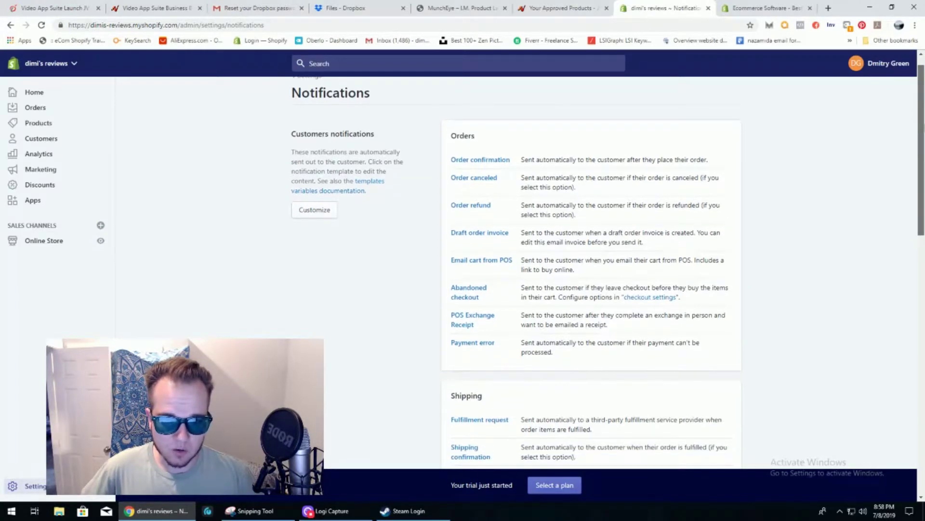
scroll(921, 123, "down", 1)
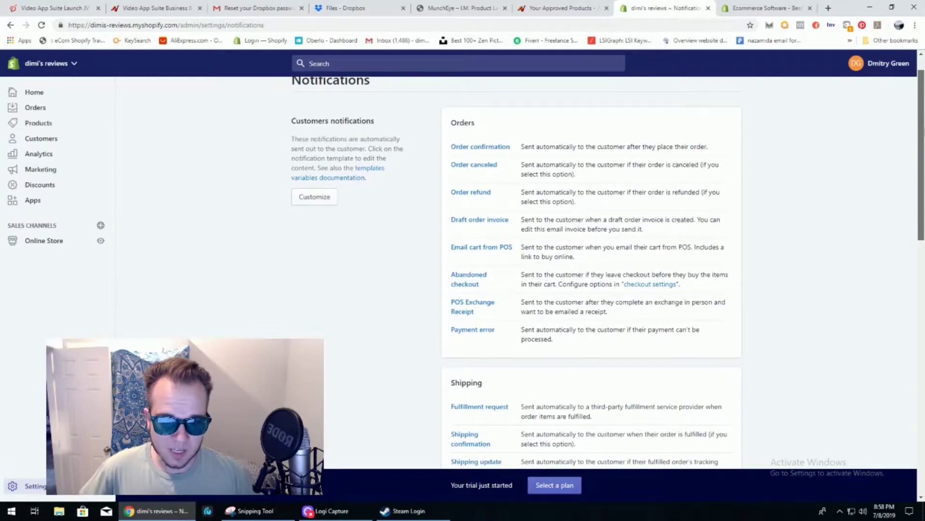
scroll(515, 270, "down", 1)
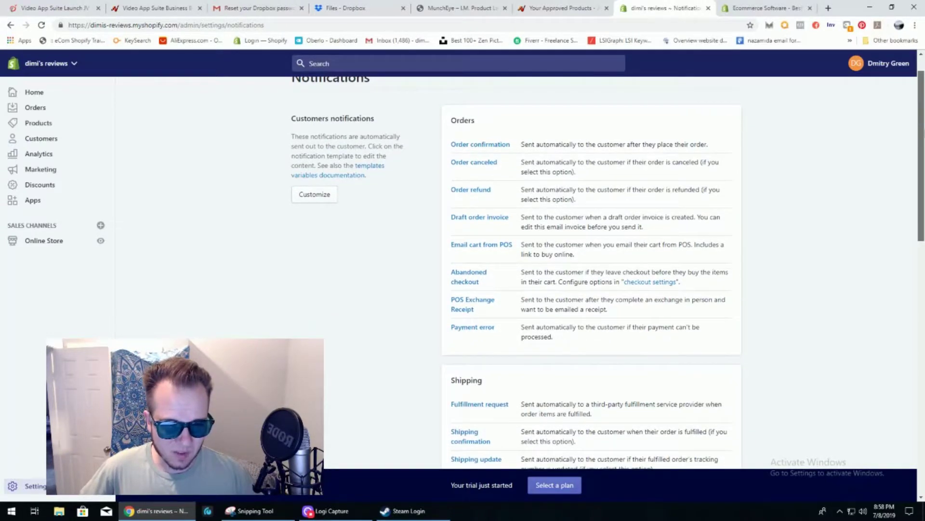
scroll(607, 270, "down", 3)
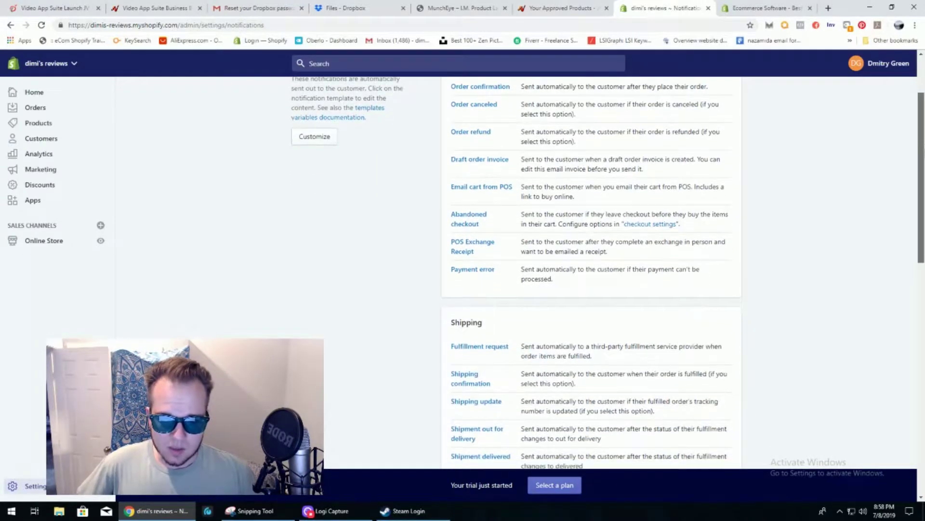
scroll(608, 270, "down", 10)
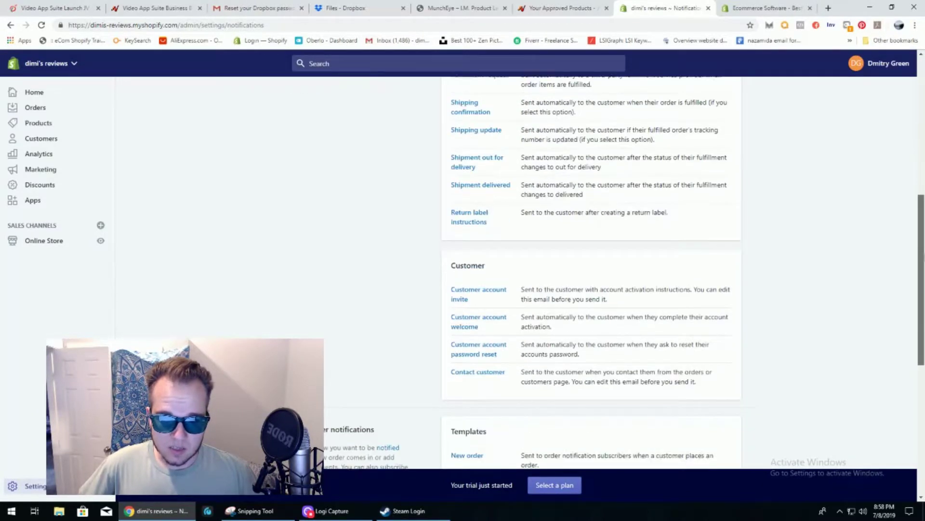
scroll(592, 270, "down", 3)
scroll(592, 270, "up", 8)
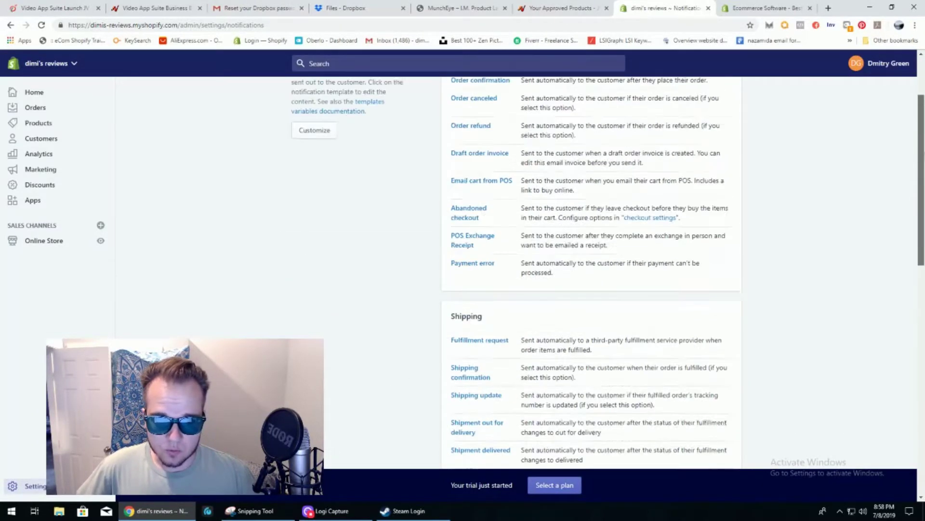
scroll(592, 270, "up", 3)
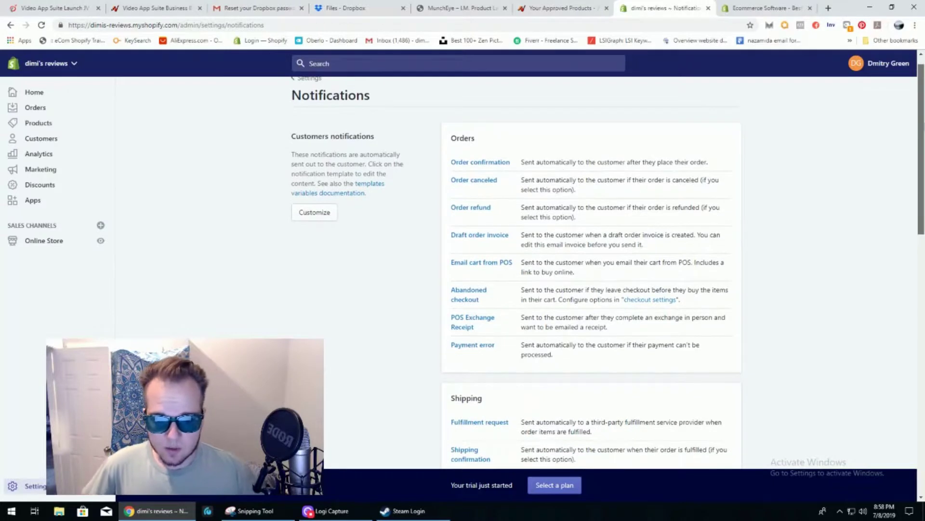
scroll(592, 270, "down", 1)
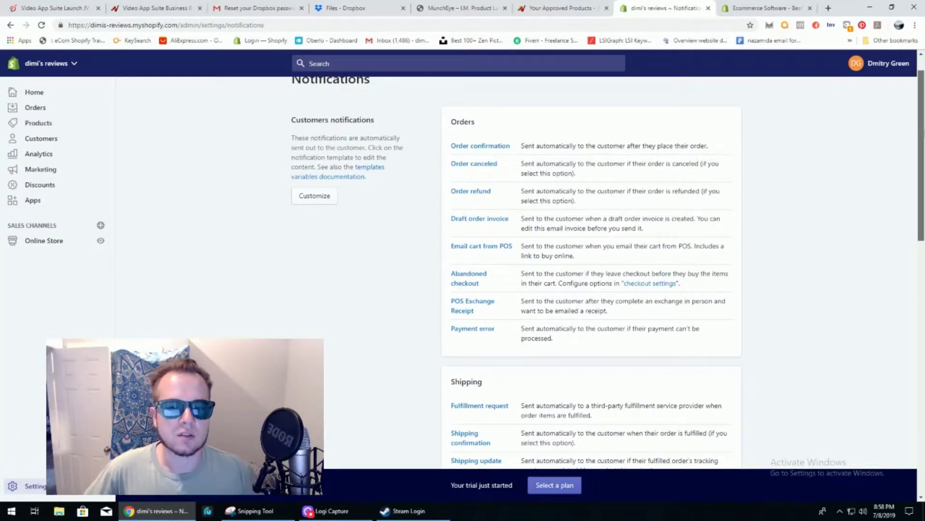
scroll(924, 135, "down", 1)
scroll(924, 134, "down", 1)
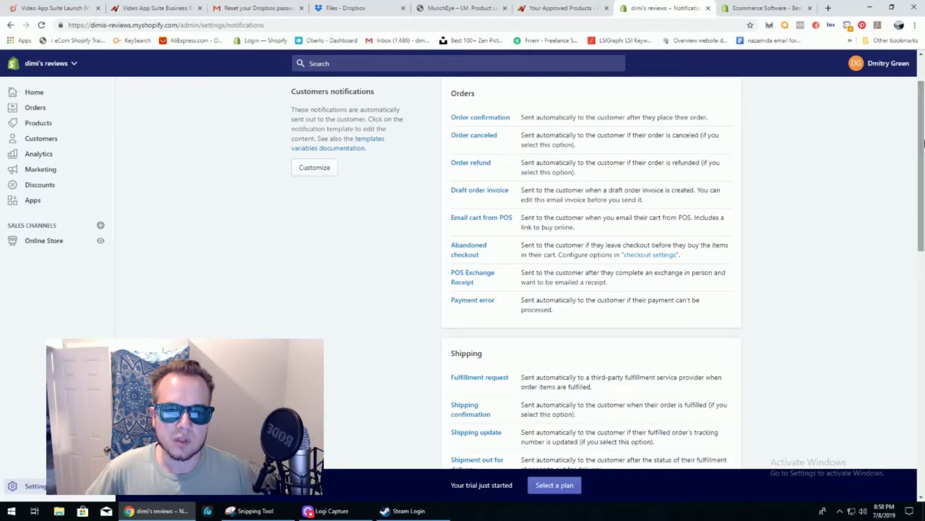
Open the Abandoned checkout notification template and look through its email subject and full HTML body.
left_click(468, 248)
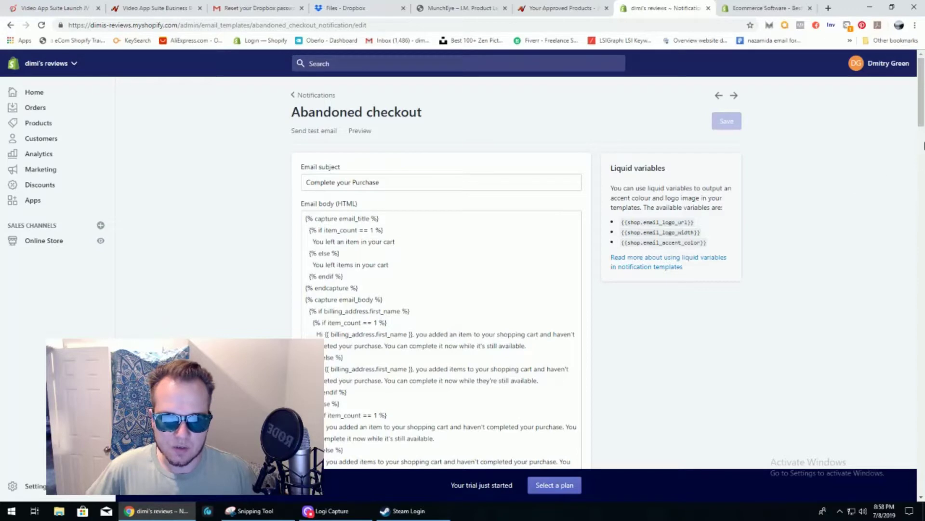
scroll(924, 146, "down", 7)
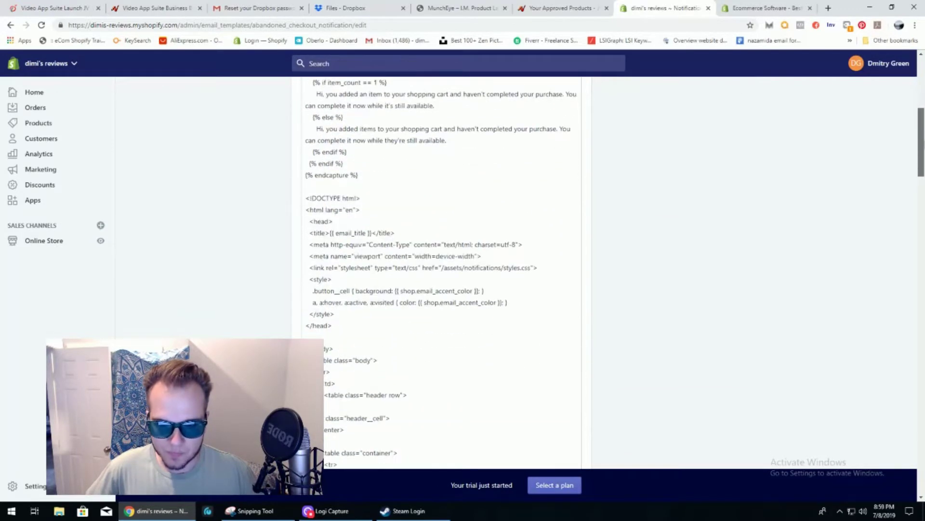
scroll(441, 270, "down", 20)
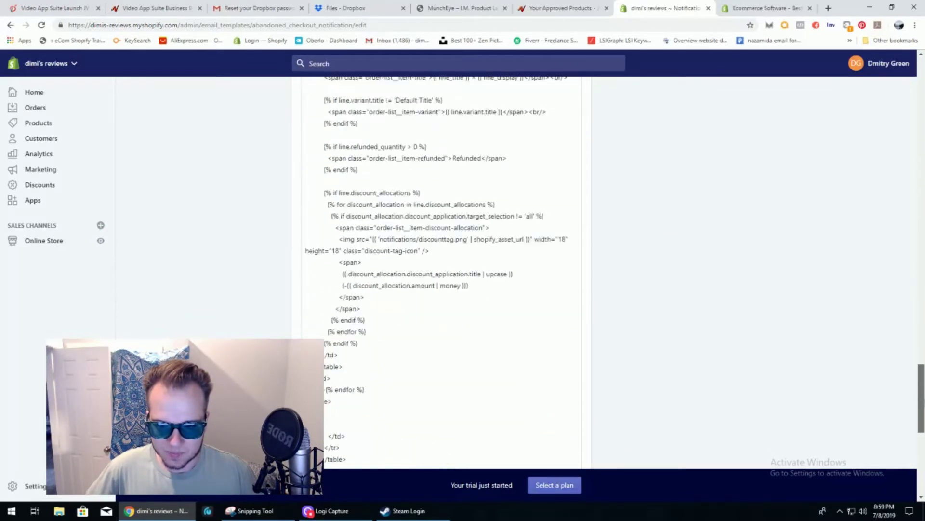
scroll(441, 270, "down", 8)
left_click_drag(923, 453, 923, 60)
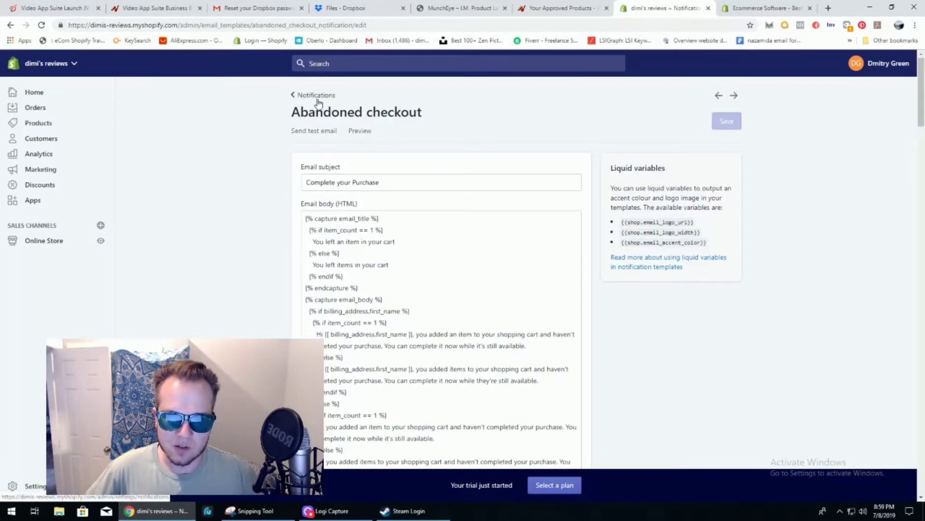
Return to the notifications list, review its customer and staff order sections with their recipients, and go back to the settings overview.
left_click(297, 96)
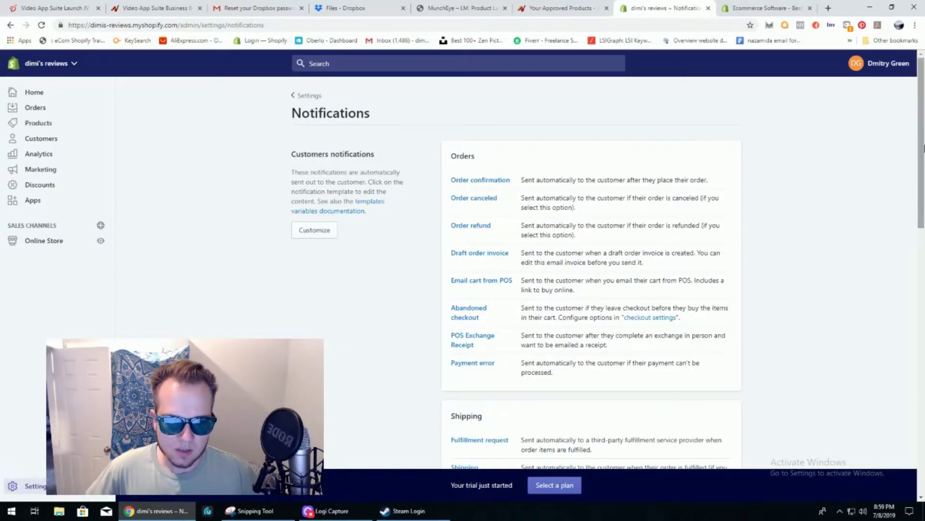
left_click_drag(921, 192, 921, 355)
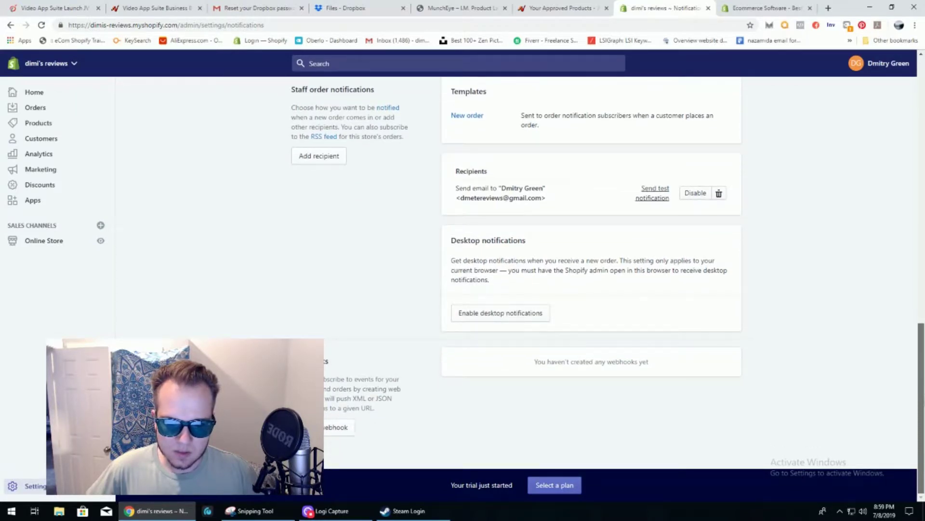
left_click_drag(922, 355, 922, 283)
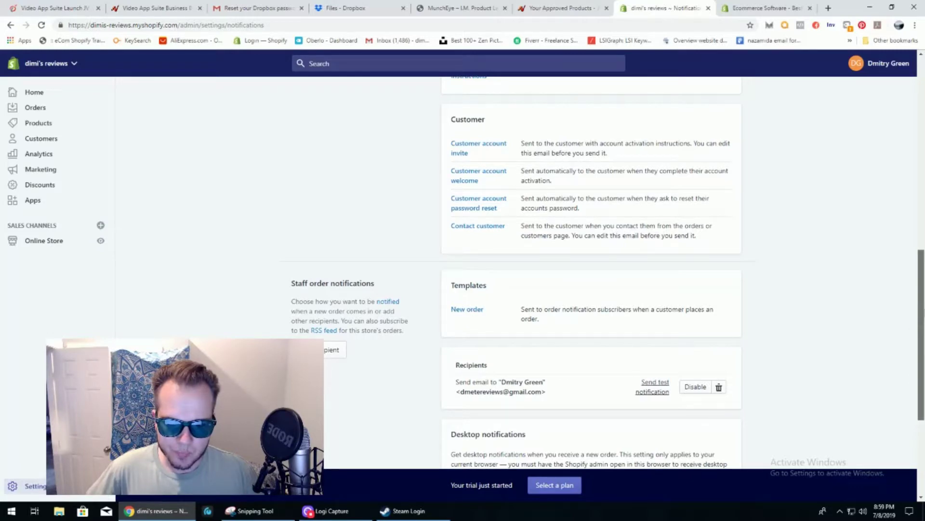
left_click_drag(922, 283, 922, 61)
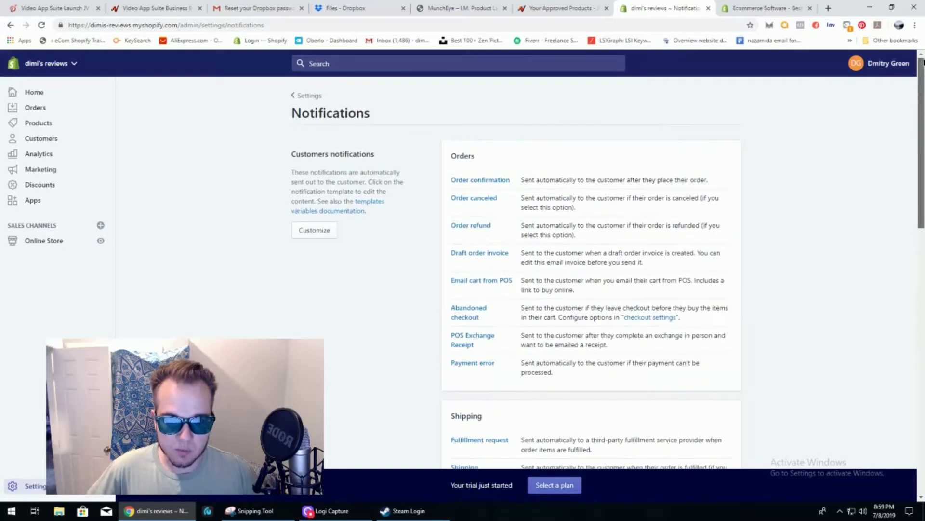
left_click(305, 96)
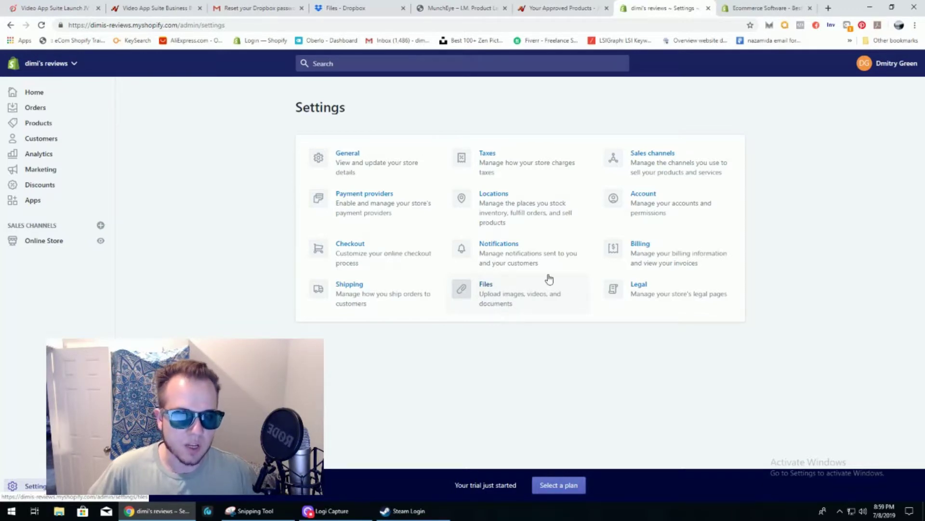
Check the Sales channels settings and the Billing settings, including credit card, bills and finance overview, returning to the settings overview.
left_click(649, 160)
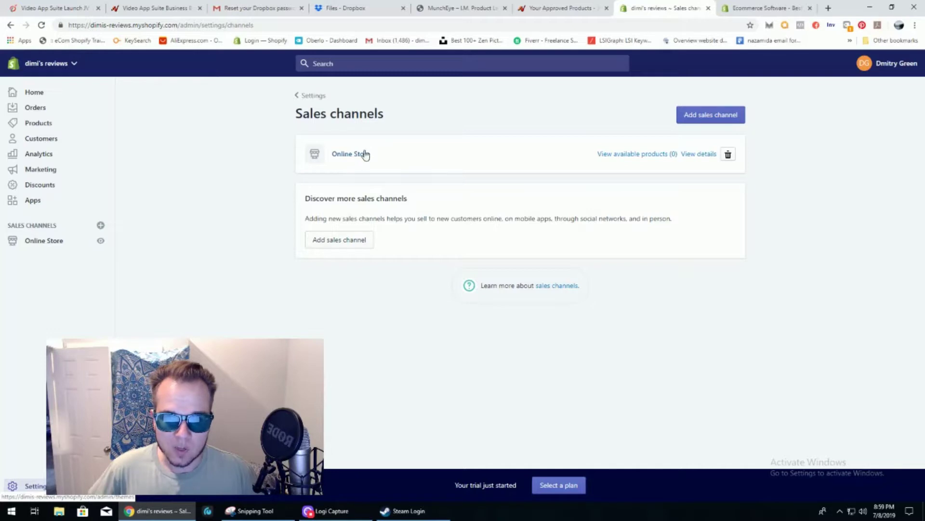
left_click(305, 96)
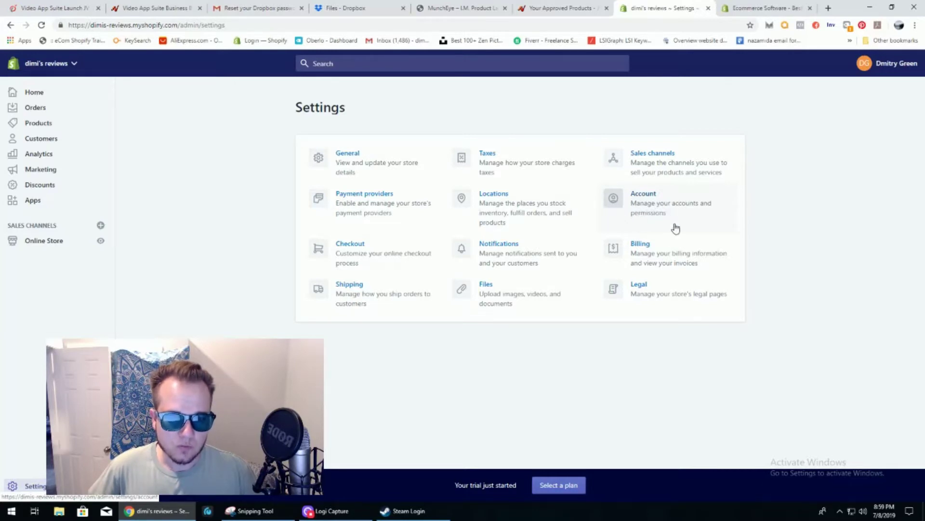
left_click(651, 254)
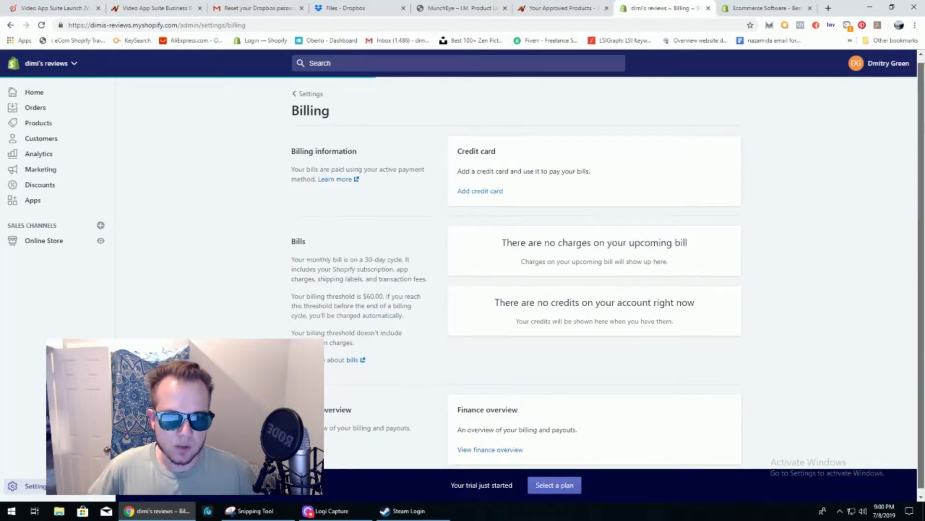
scroll(923, 122, "down", 1)
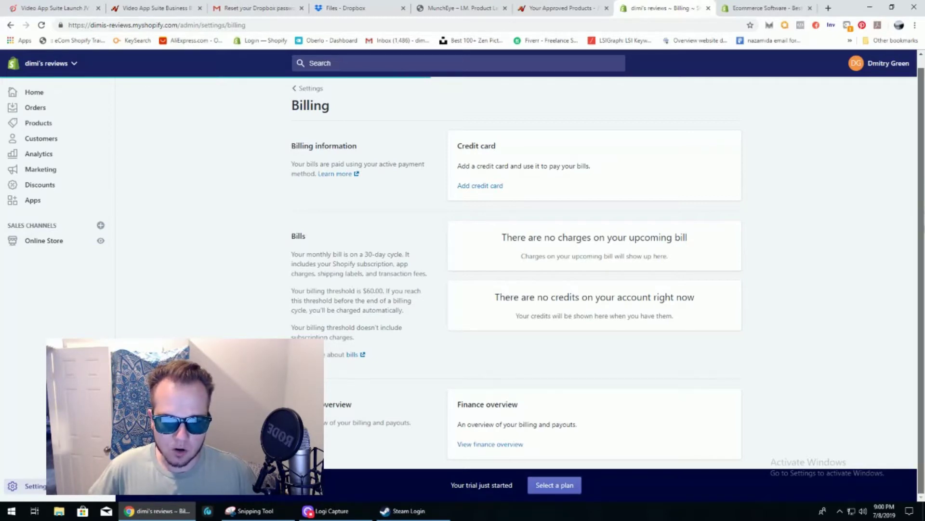
scroll(923, 165, "up", 1)
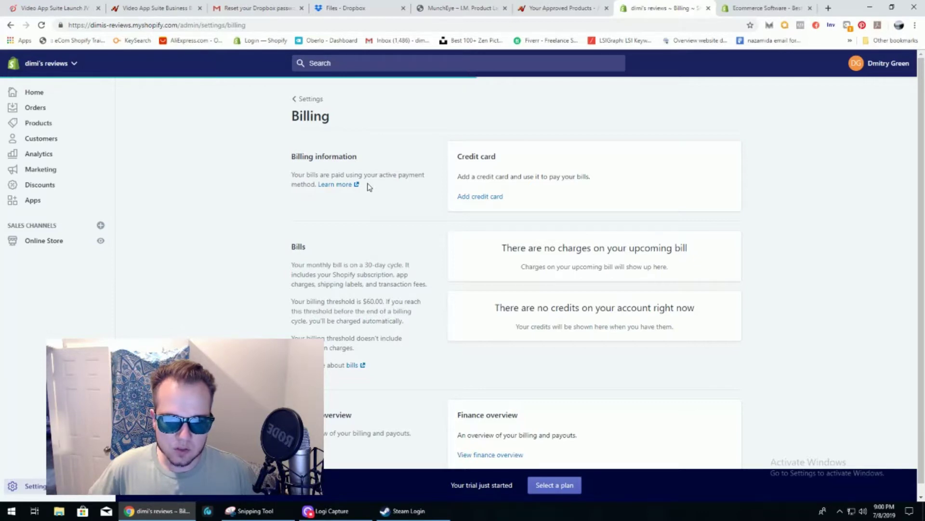
left_click(308, 100)
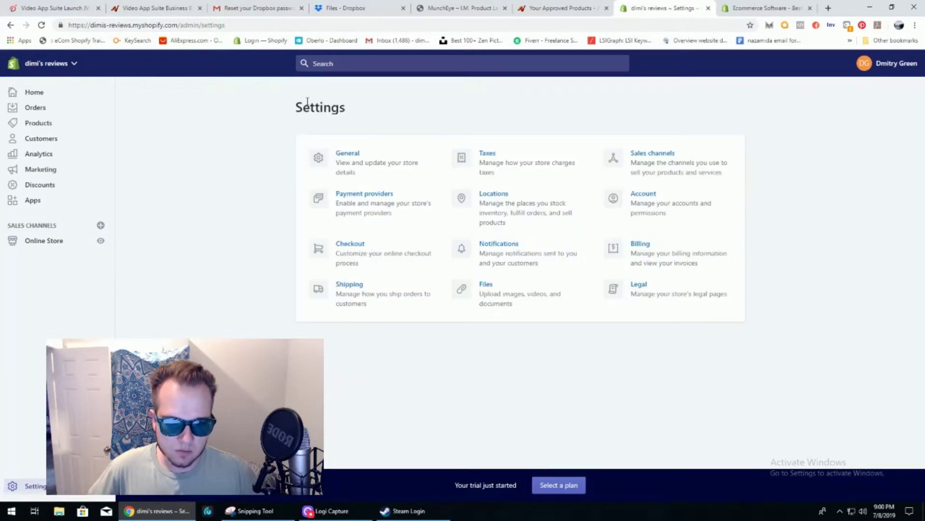
Open the Legal settings and look through the refund, privacy, terms of service and shipping policy sections.
left_click(636, 293)
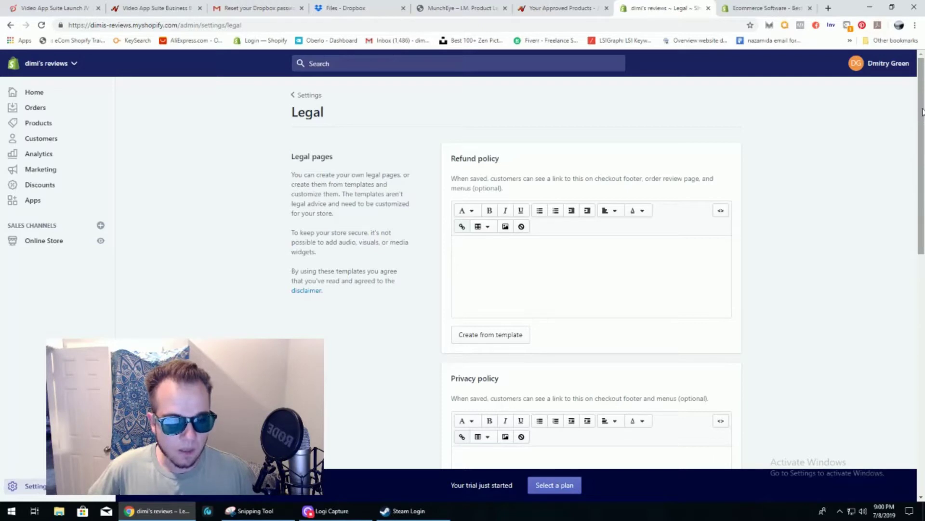
left_click_drag(922, 111, 924, 288)
scroll(923, 301, "down", 2)
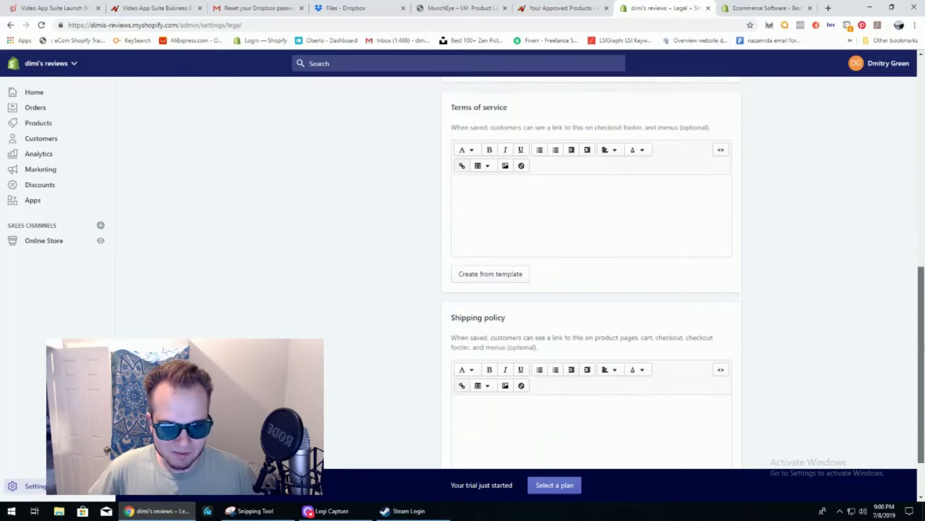
scroll(592, 284, "up", 4)
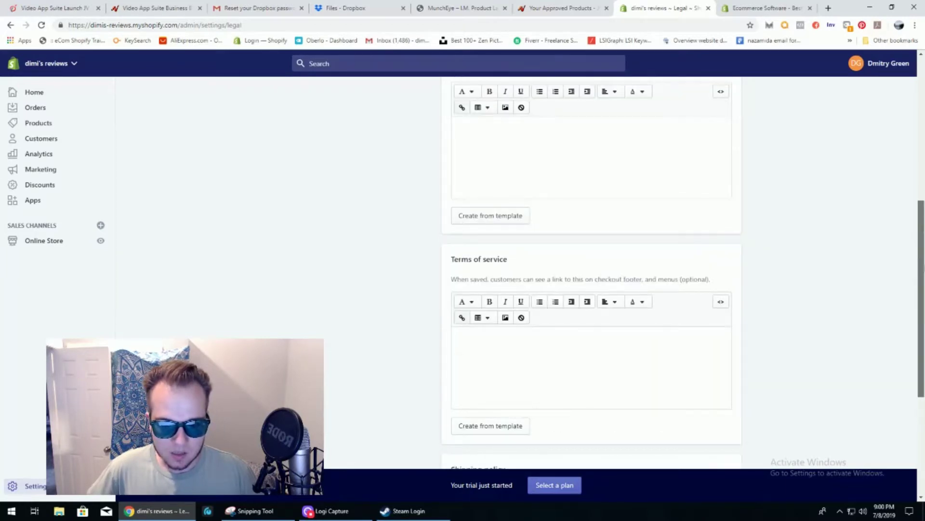
scroll(920, 94, "up", 7)
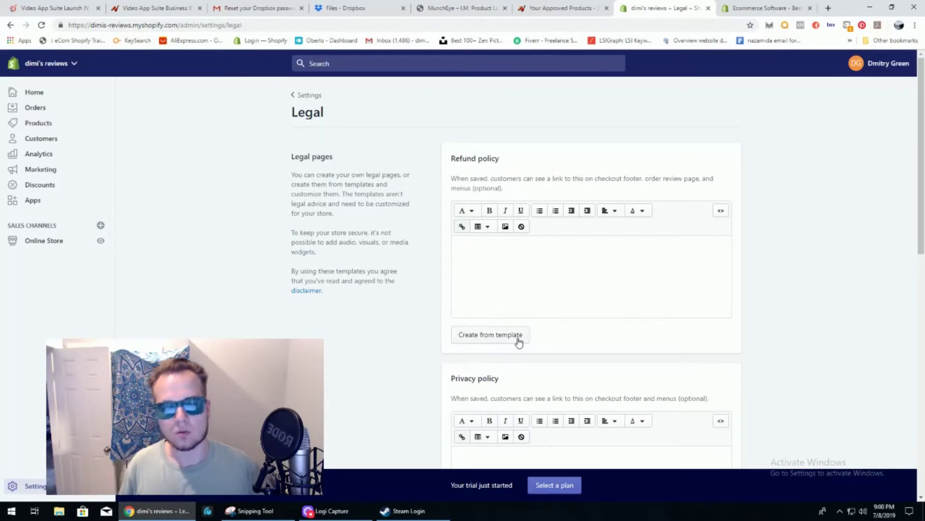
Create the refund policy from the template, read through its text, and return to the settings overview without saving.
left_click(492, 339)
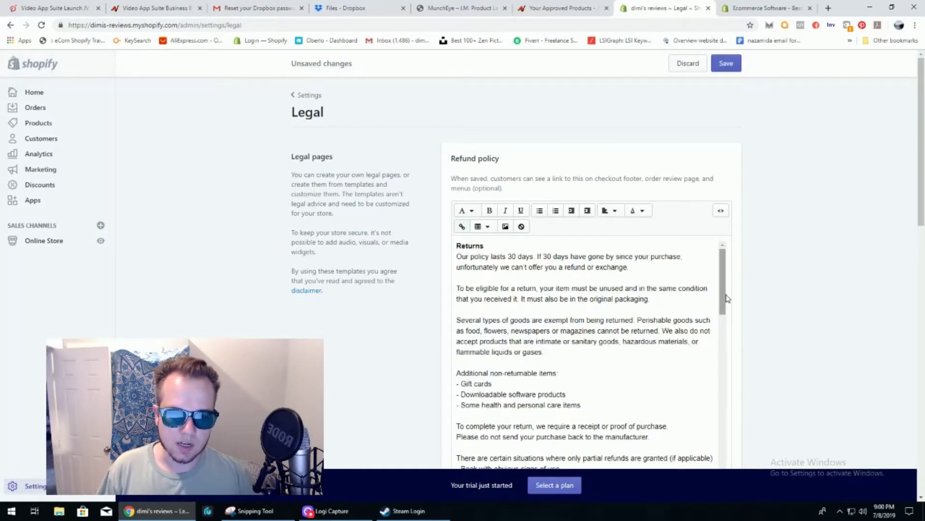
left_click_drag(723, 277, 724, 369)
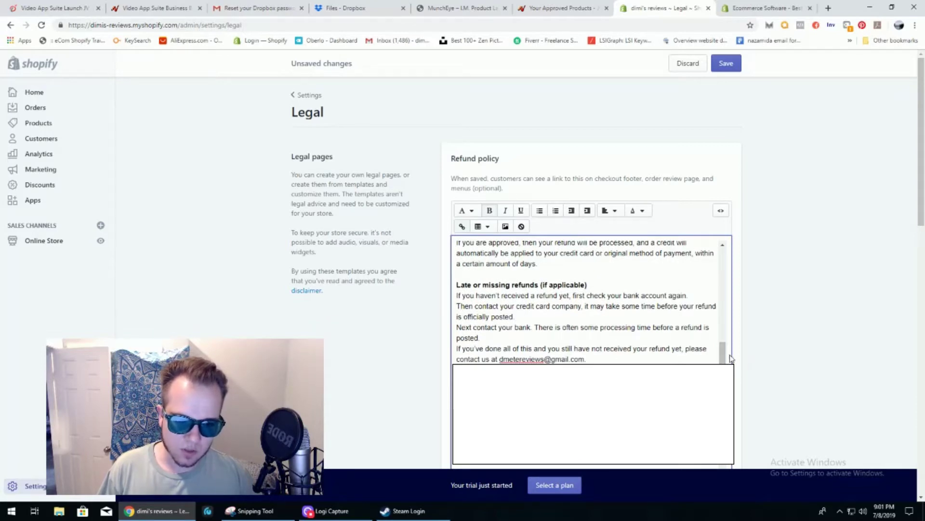
scroll(725, 352, "down", 1)
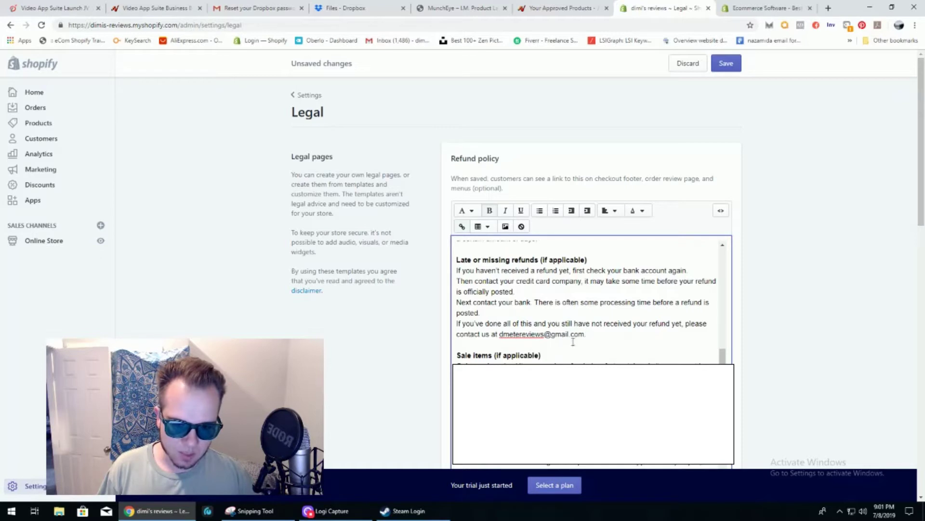
scroll(722, 356, "down", 4)
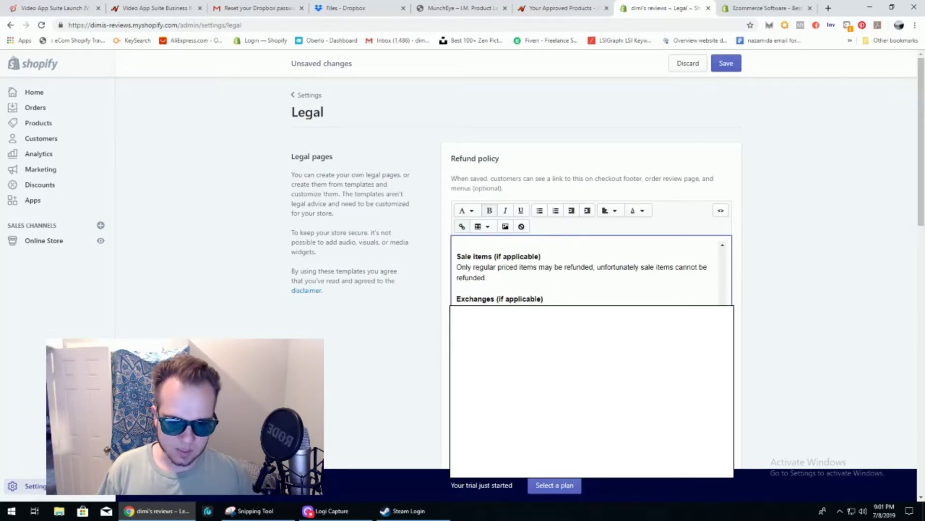
scroll(741, 348, "up", 8)
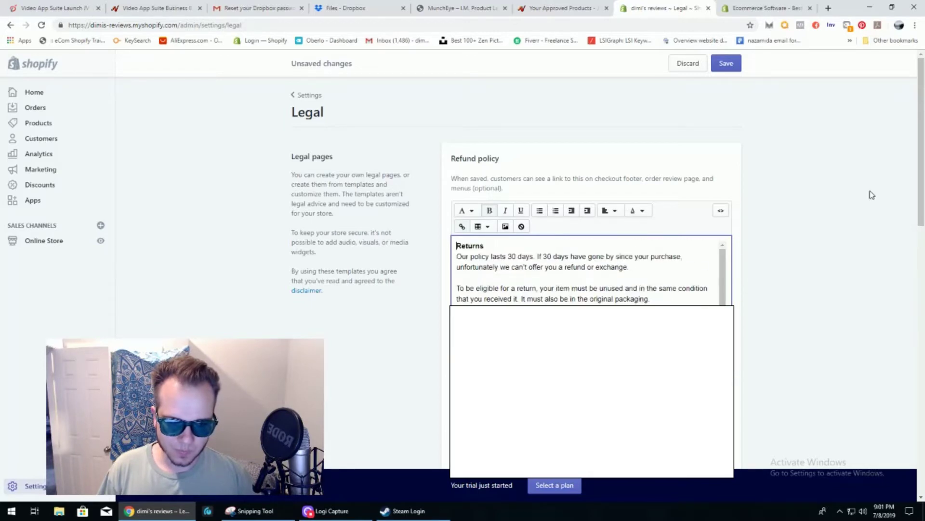
scroll(923, 183, "down", 3)
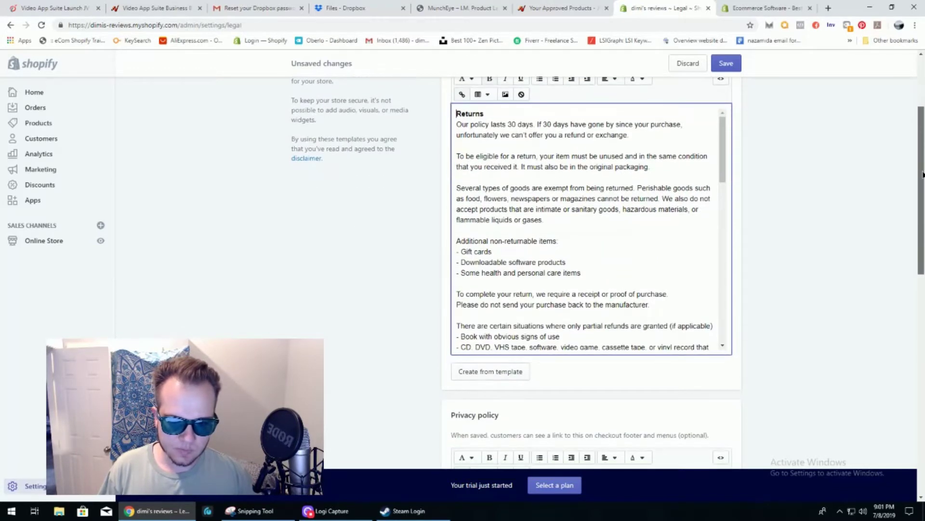
left_click_drag(923, 183, 924, 137)
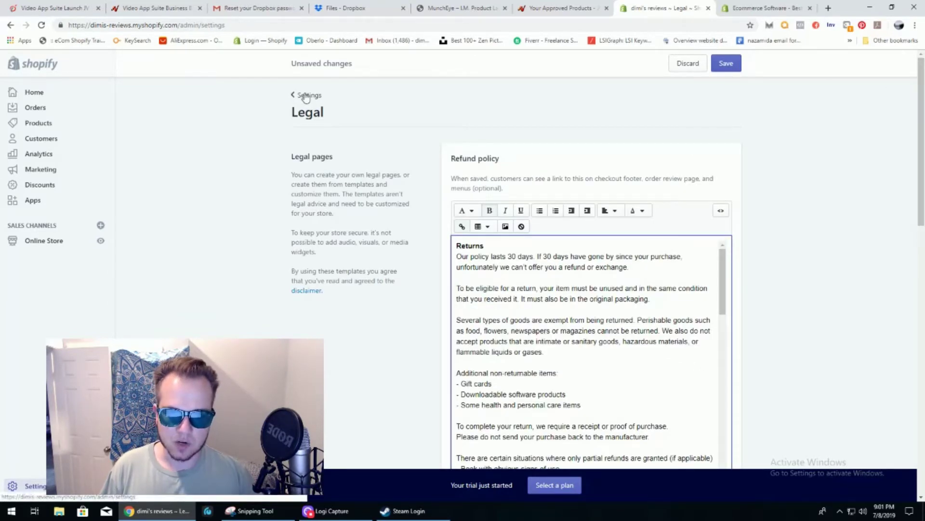
left_click(305, 95)
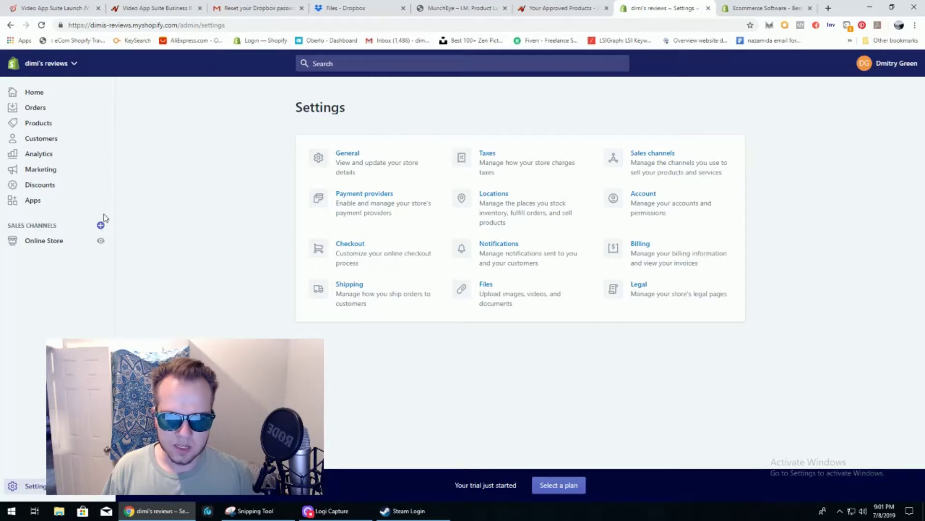
Open the store's plan selection and compare the Basic Shopify, Shopify and Advanced Shopify prices and features.
left_click(35, 93)
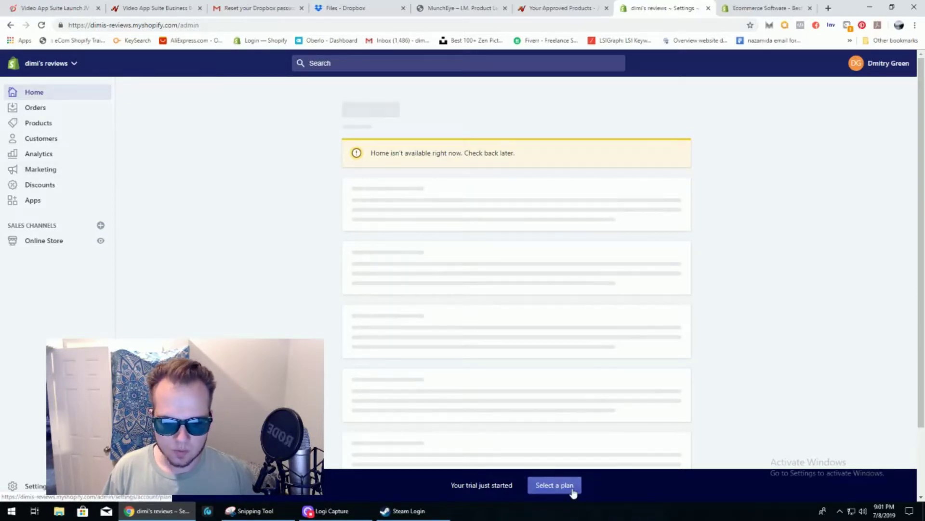
left_click(554, 484)
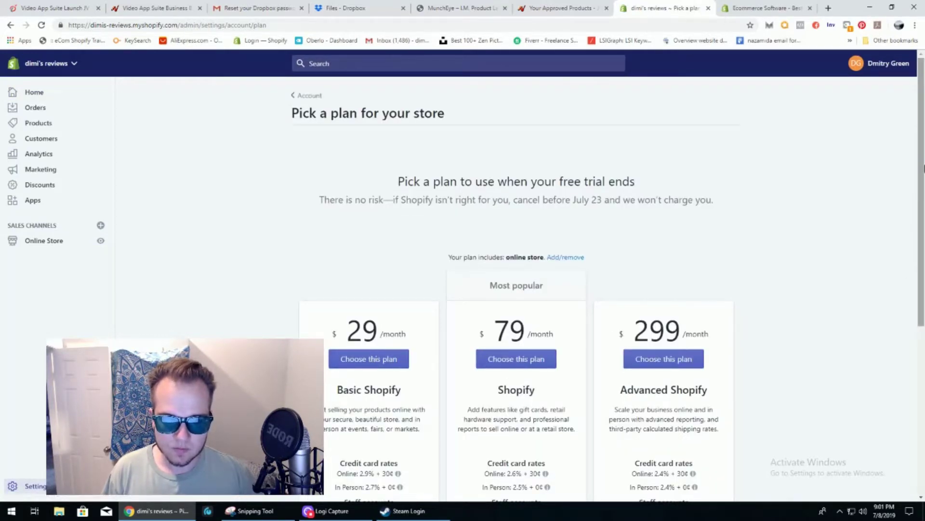
scroll(903, 270, "down", 2)
scroll(903, 271, "down", 2)
scroll(923, 323, "down", 2)
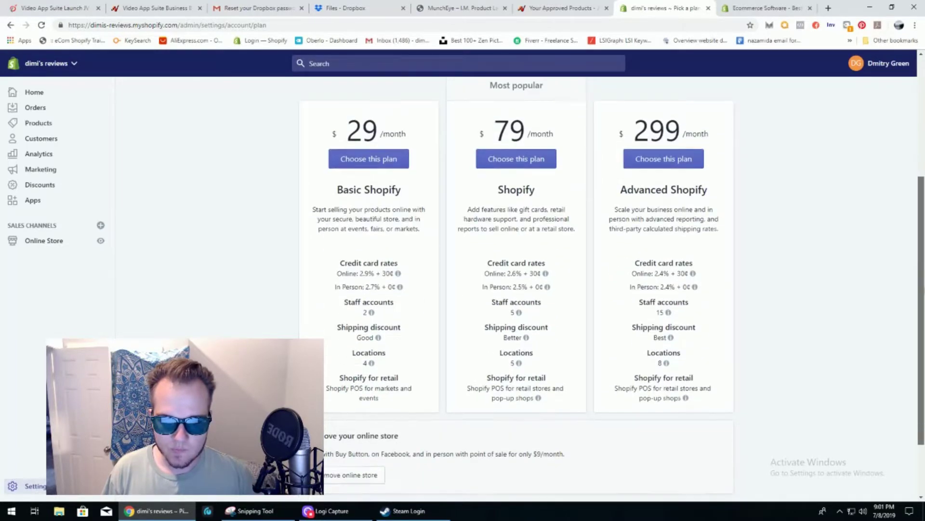
left_click_drag(924, 323, 923, 247)
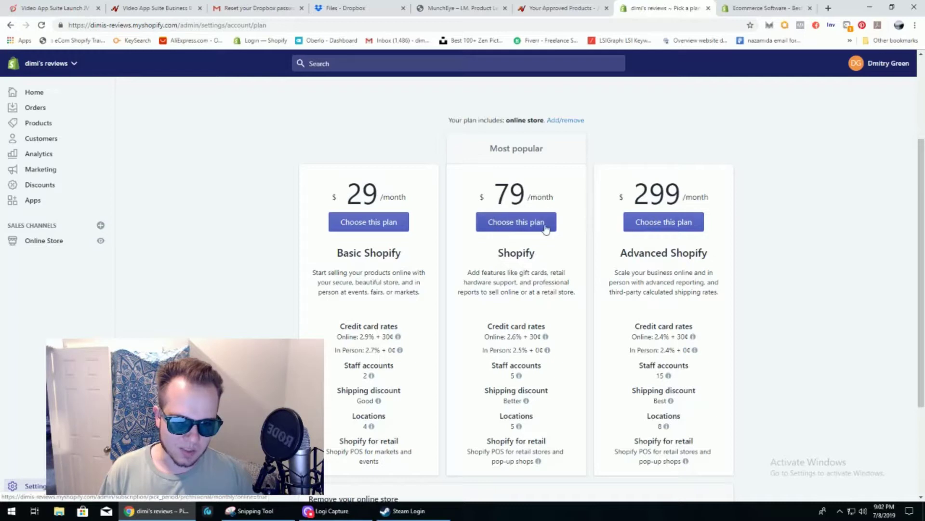
Choose the Basic Shopify plan and compare its yearly, 2-year and 3-year billing cycles, reselecting $29.00 USD every 30 days.
left_click(361, 228)
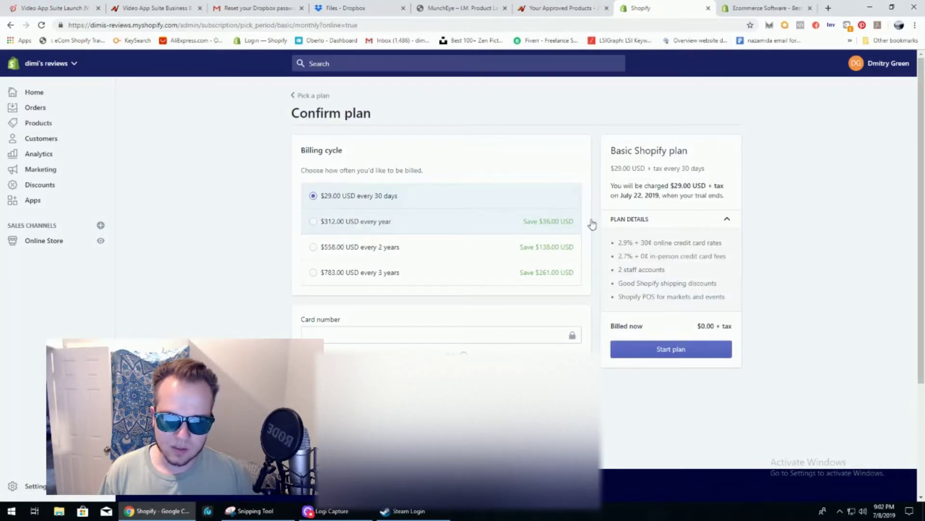
mouse_move(923, 139)
left_mouse_down()
mouse_move(923, 255)
mouse_move(924, 137)
left_mouse_up()
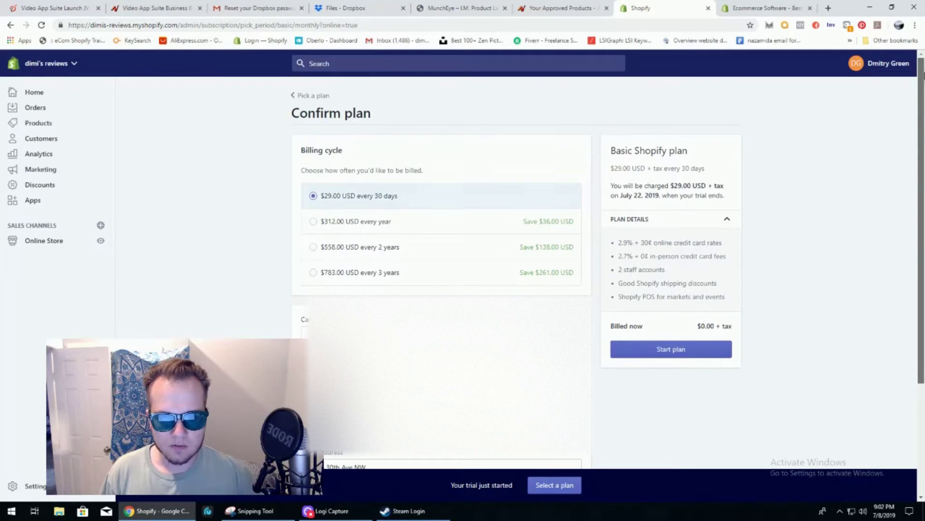
left_click(313, 223)
left_click(314, 248)
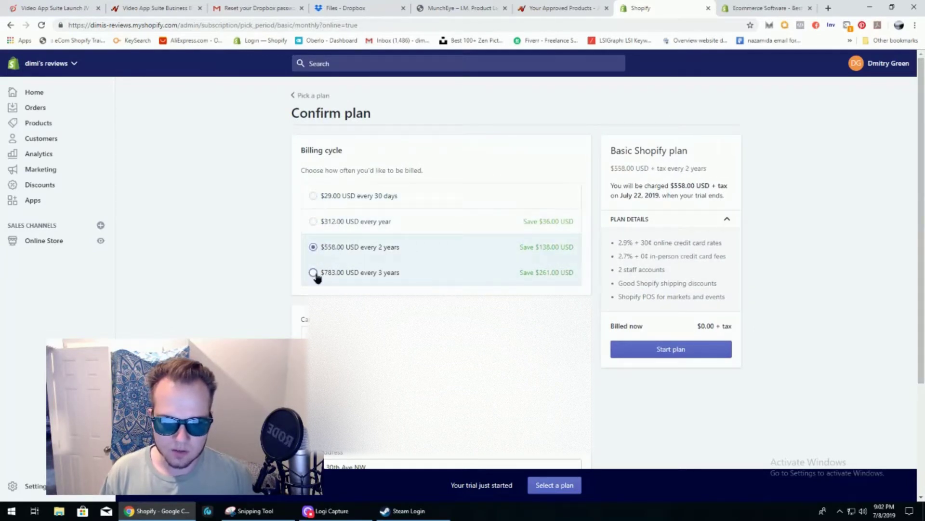
left_click(314, 272)
left_click(314, 195)
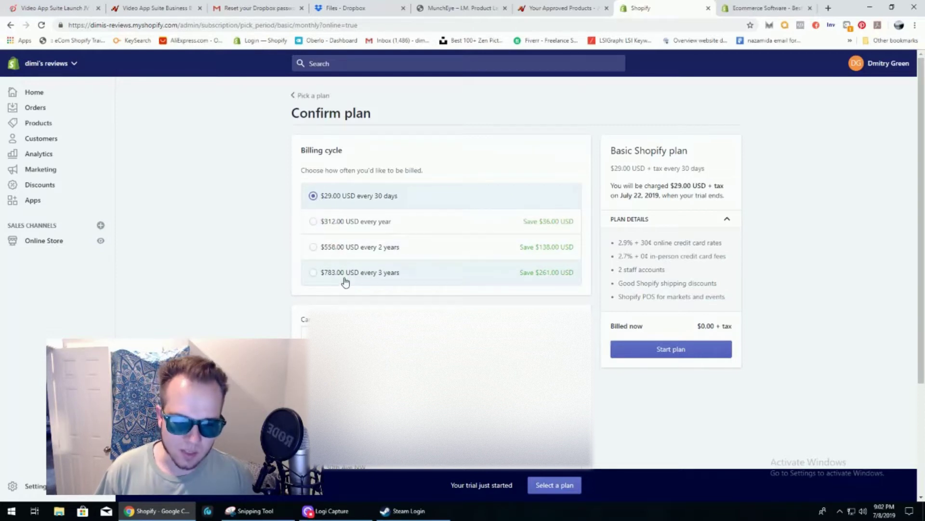
mouse_move(924, 140)
left_mouse_down()
mouse_move(924, 153)
mouse_move(924, 140)
left_mouse_up()
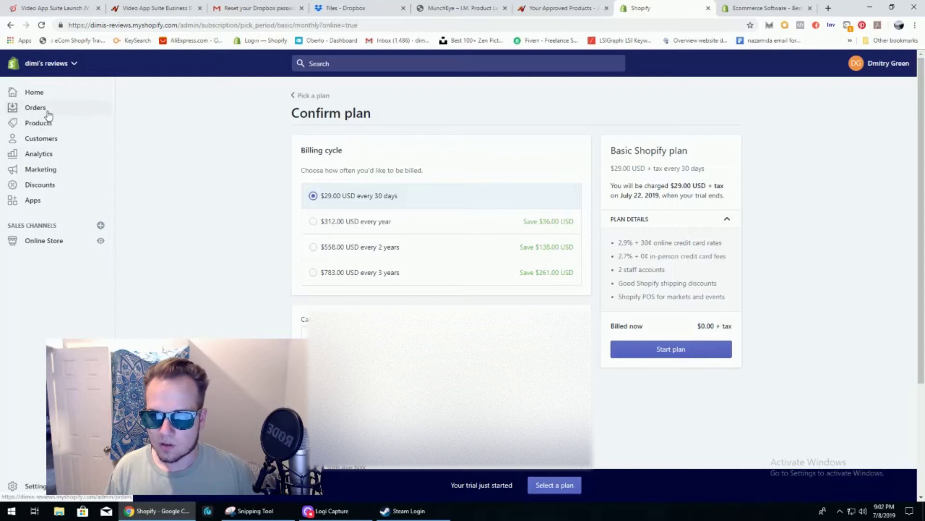
Go from the online store's Themes page to its password protection option and look through the store Preferences.
left_click(50, 241)
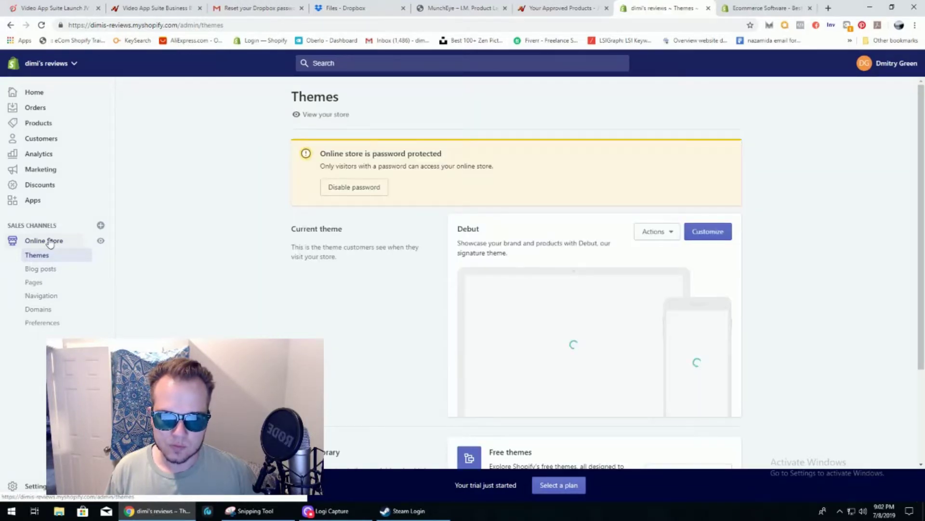
left_click(364, 191)
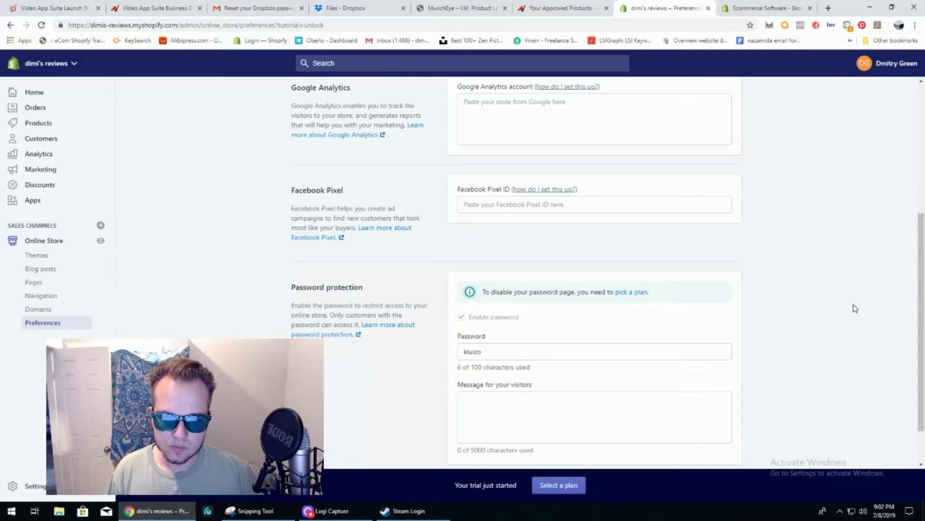
scroll(922, 291, "down", 2)
scroll(921, 291, "up", 6)
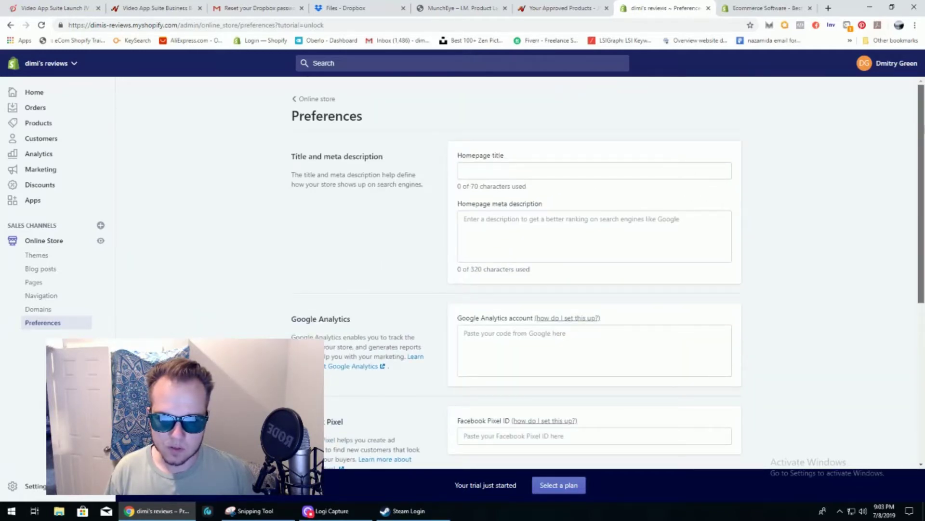
Review the store Preferences, checking the empty homepage title and homepage meta description fields.
scroll(921, 153, "down", 4)
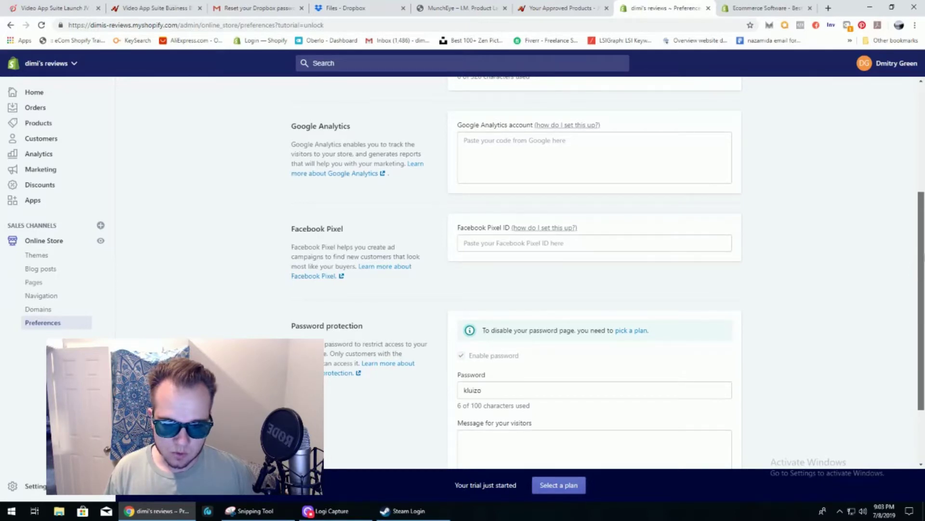
scroll(608, 273, "up", 4)
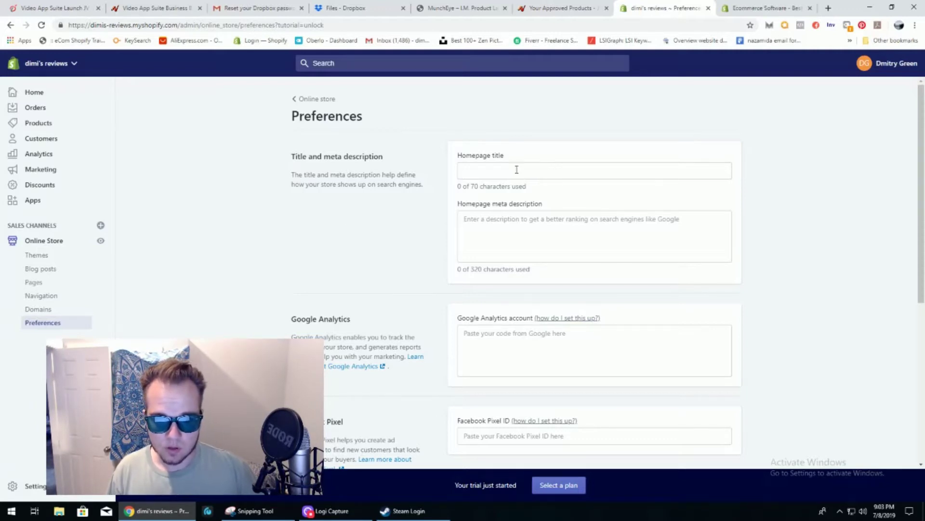
left_click(482, 169)
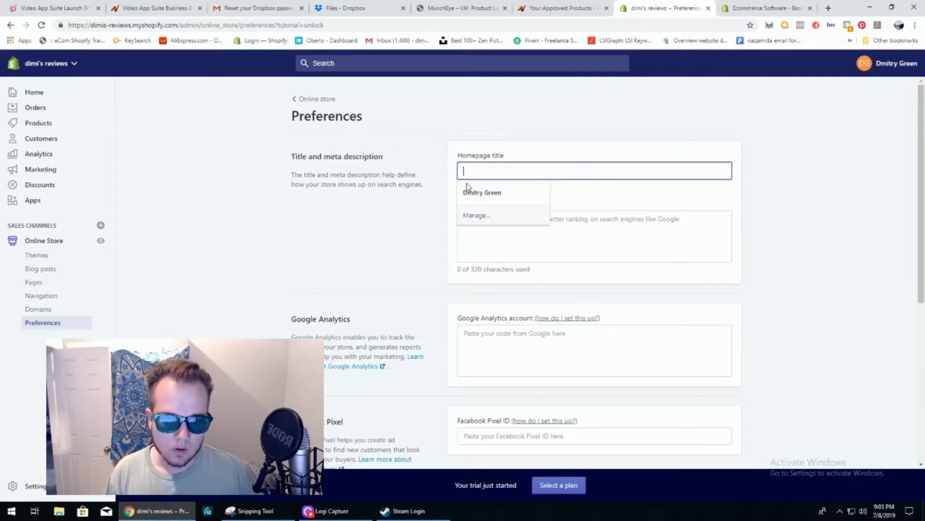
left_click(424, 252)
left_click(475, 220)
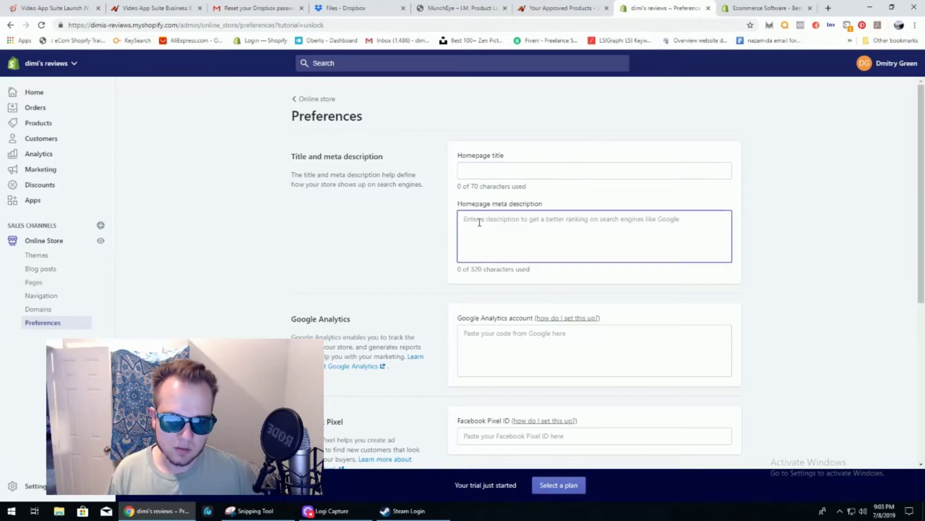
Examine the Google Analytics account and Facebook Pixel ID fields in the store Preferences without entering anything.
scroll(702, 199, "down", 1)
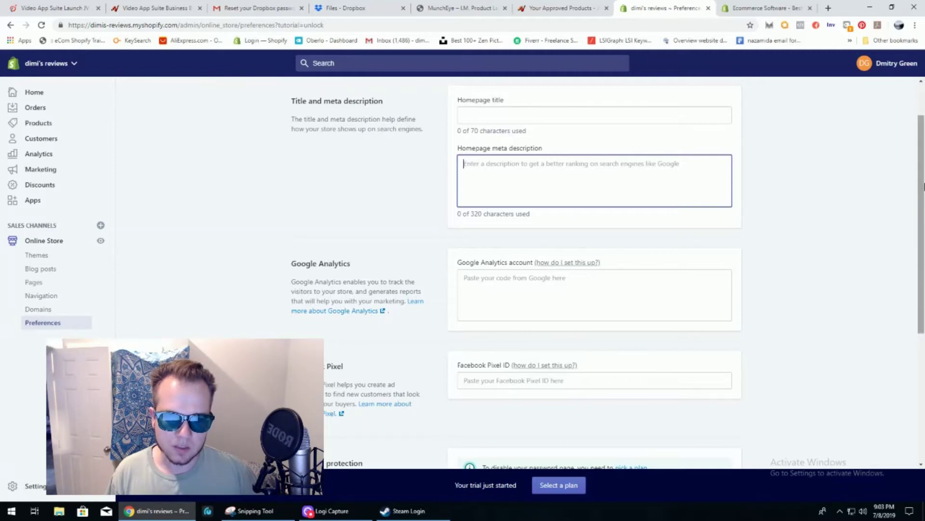
left_click_drag(923, 175, 924, 177)
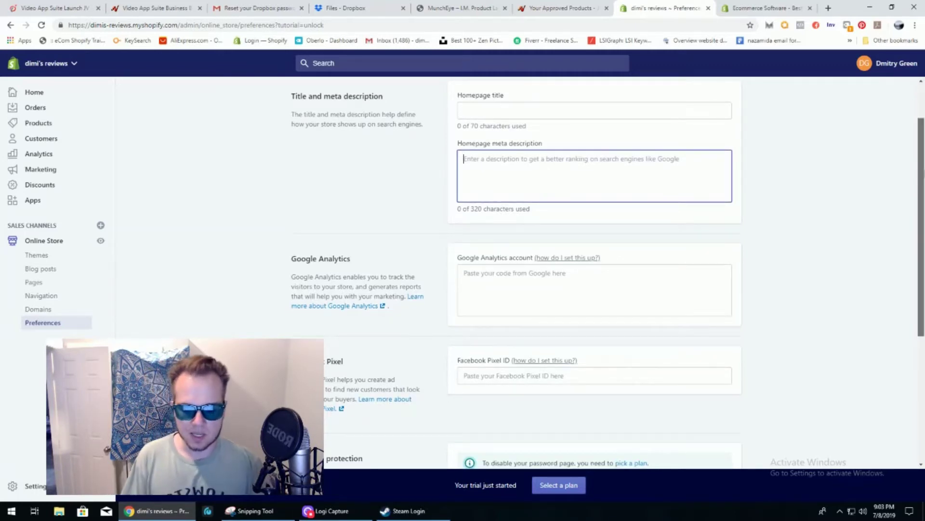
left_click_drag(923, 178, 924, 185)
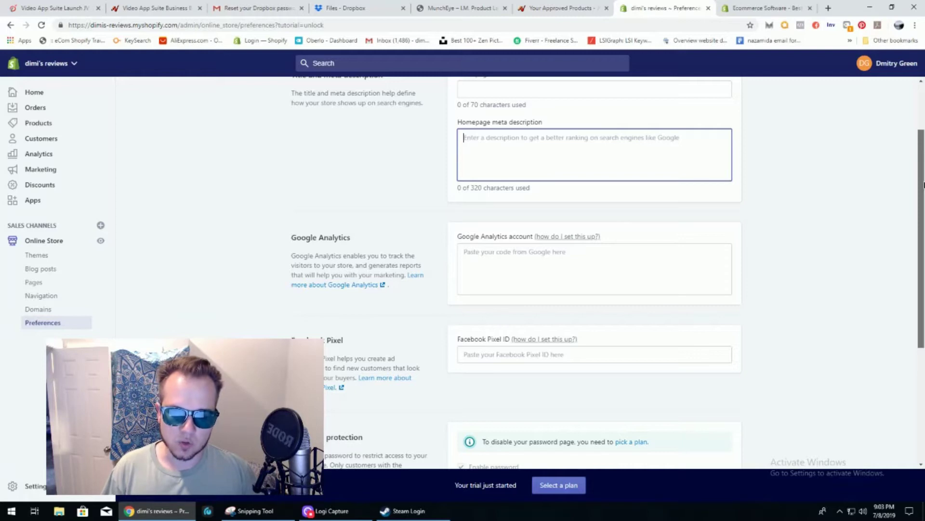
left_click_drag(924, 185, 924, 225)
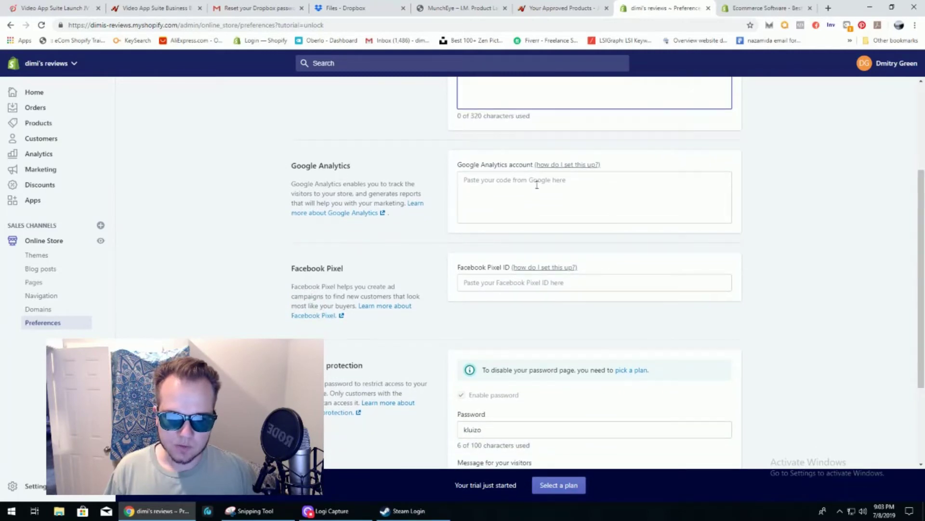
left_click(465, 182)
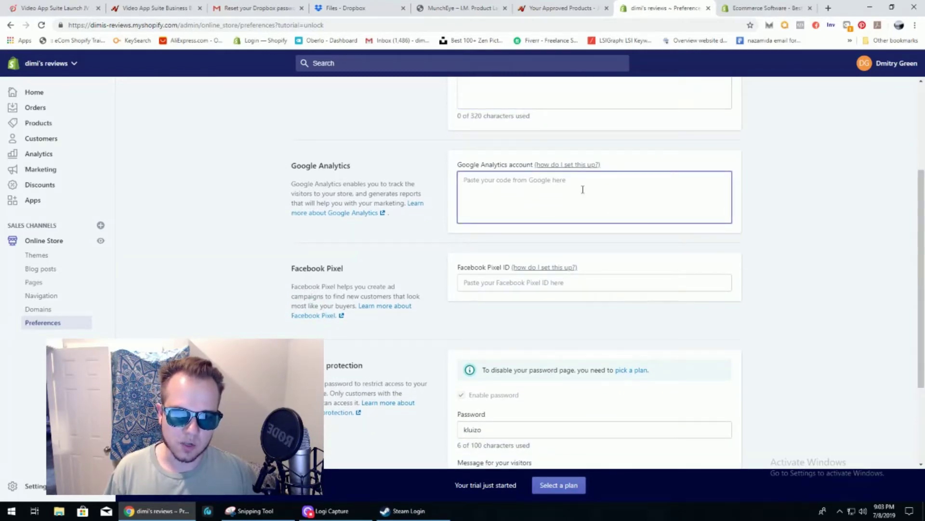
scroll(759, 214, "down", 1)
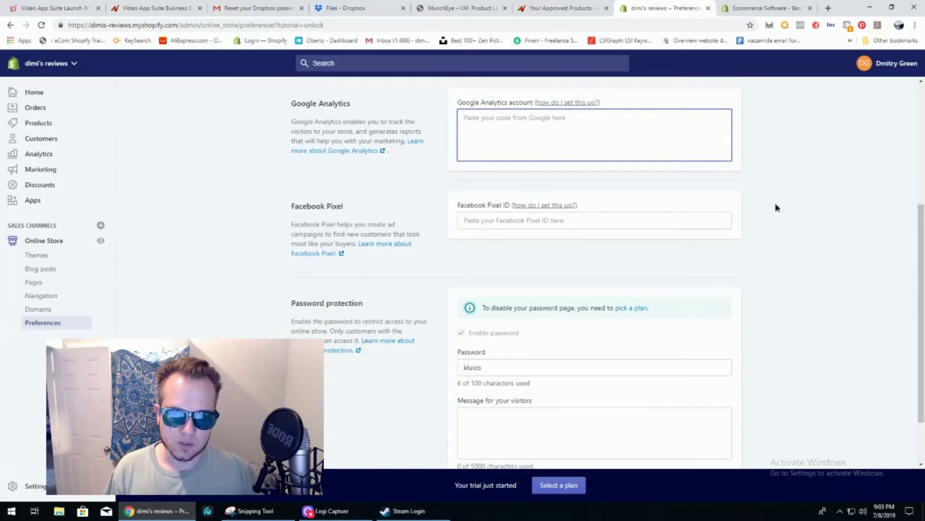
left_click(514, 221)
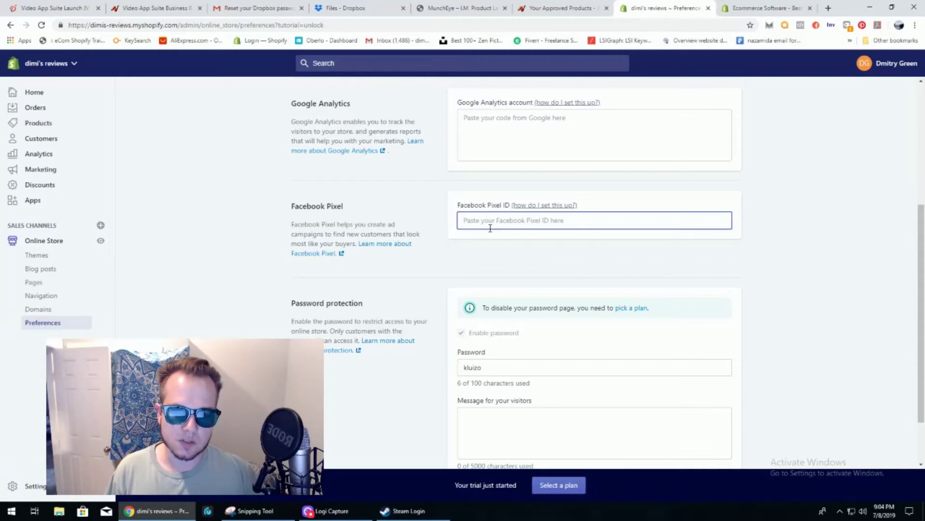
Inspect the password protection section of the Preferences, including its password and message for visitors.
left_click_drag(924, 237, 924, 276)
left_click(670, 370)
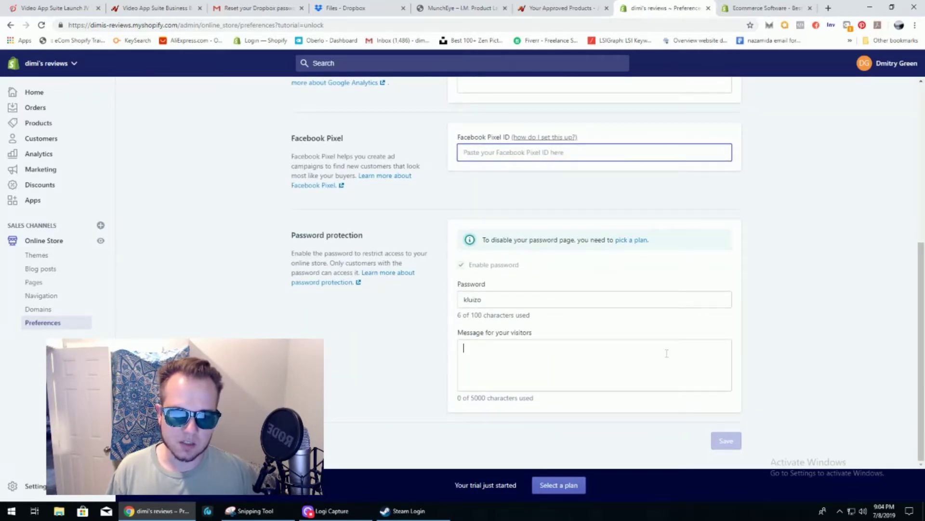
left_click(907, 339)
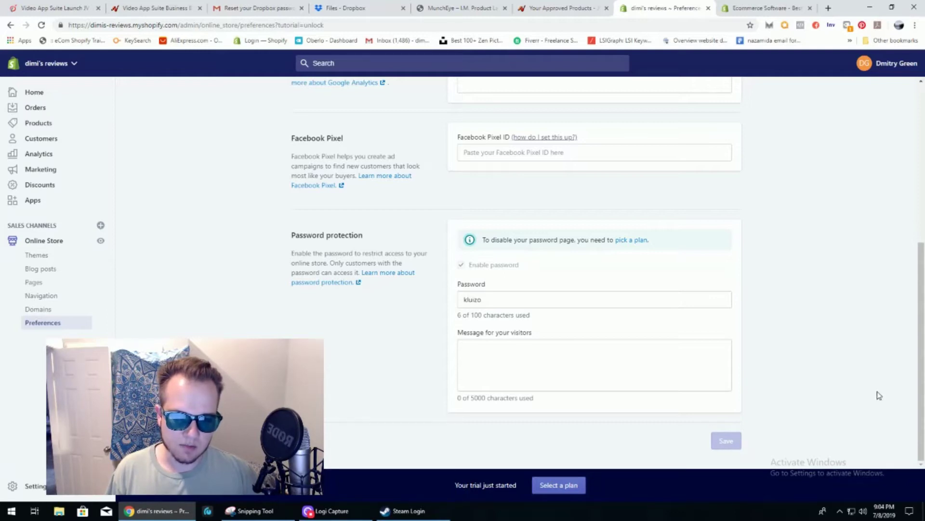
mouse_move(923, 374)
left_mouse_down()
mouse_move(923, 268)
mouse_move(924, 374)
left_mouse_up()
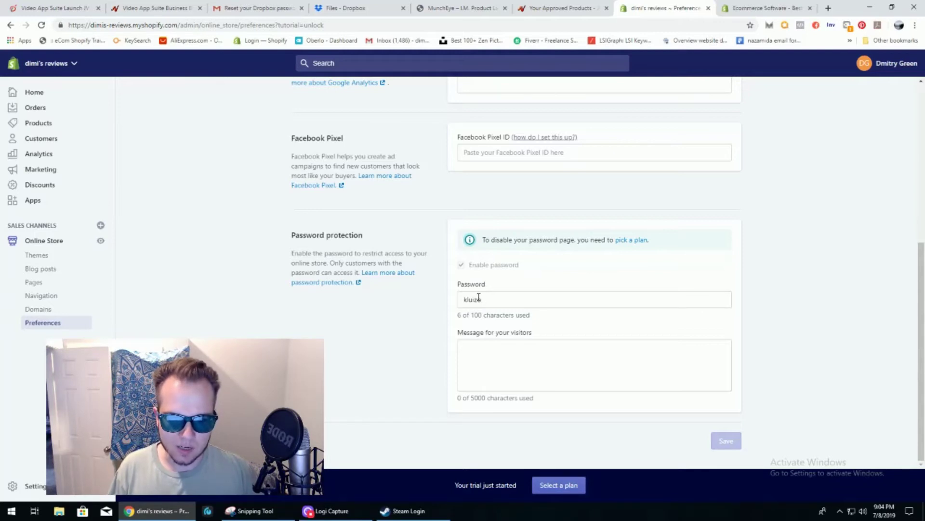
left_click(582, 347)
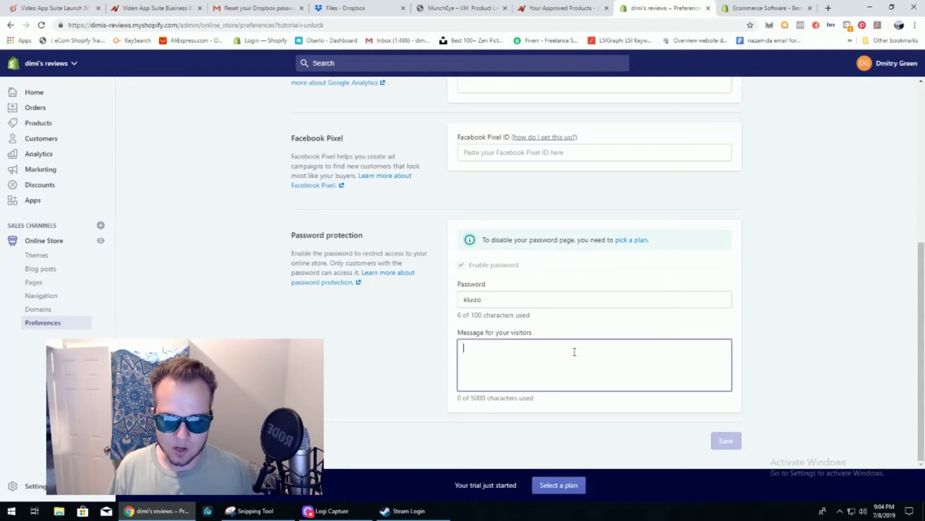
left_click(875, 312)
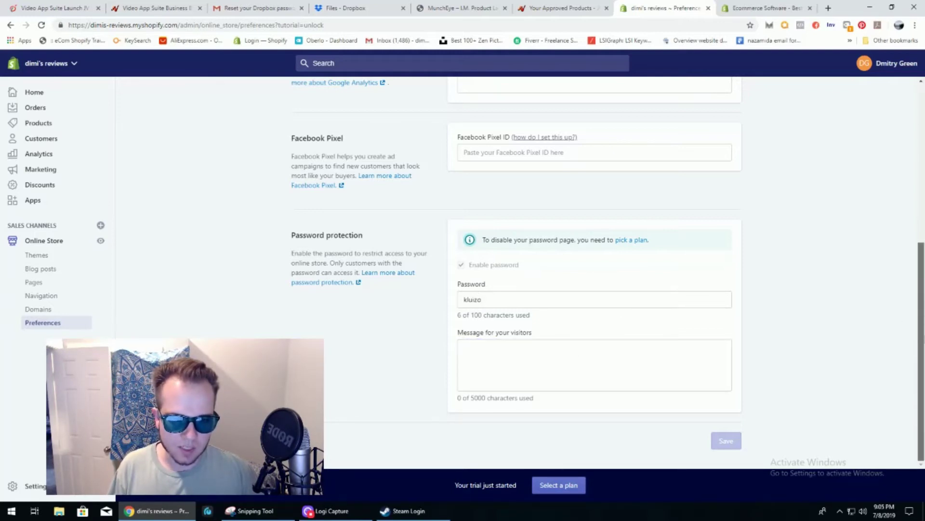
scroll(923, 363, "up", 3)
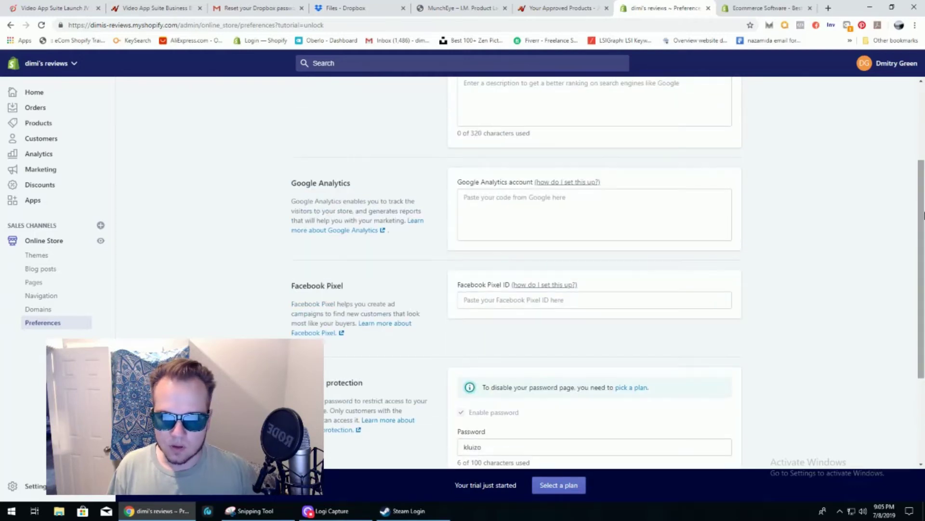
Open the online store's Themes page and look over the current Debut theme and the theme library options.
left_click(43, 254)
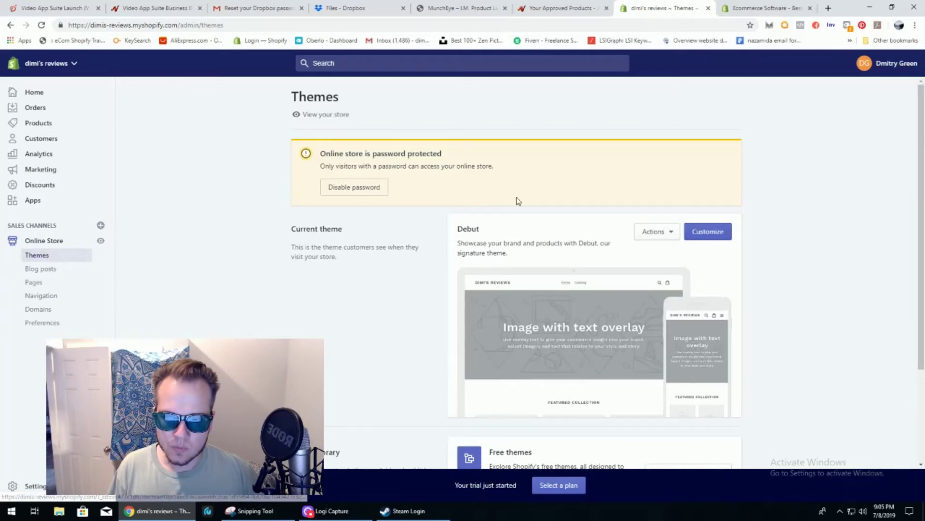
scroll(922, 193, "down", 2)
scroll(608, 269, "down", 1)
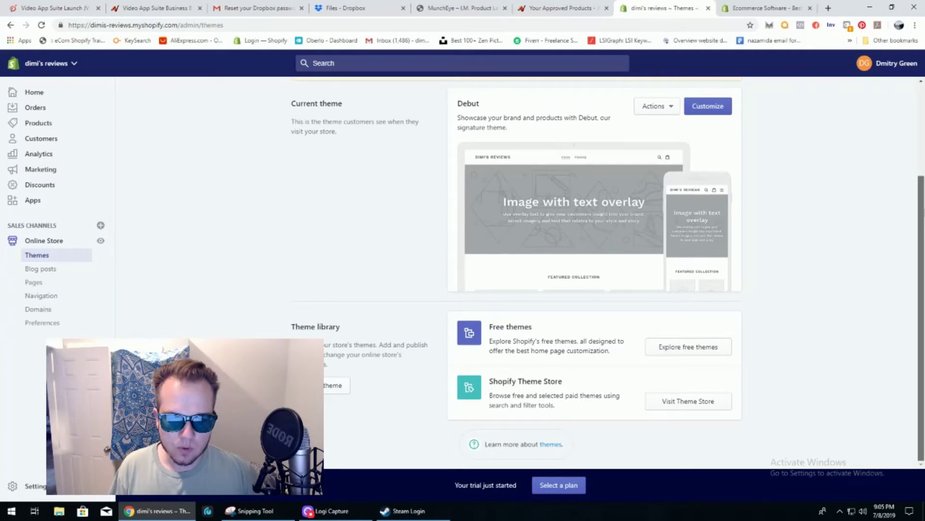
scroll(607, 270, "up", 3)
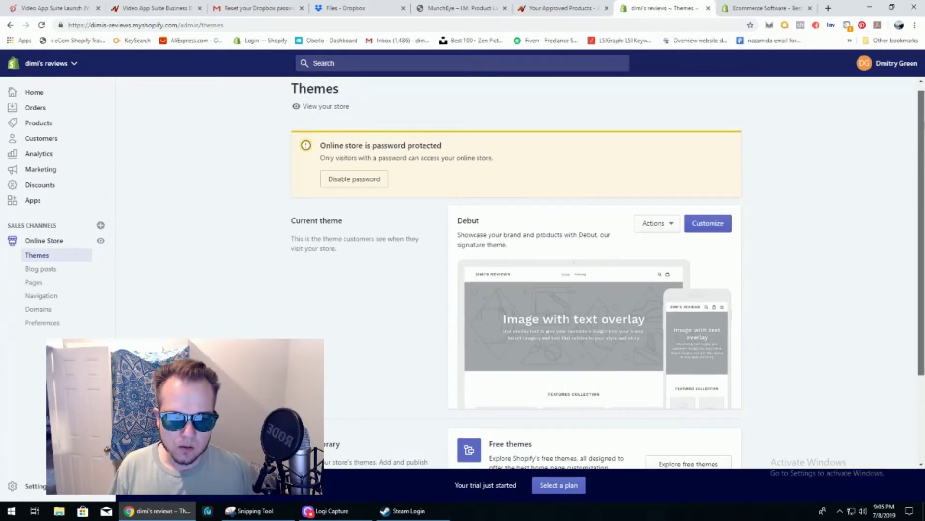
scroll(608, 269, "down", 3)
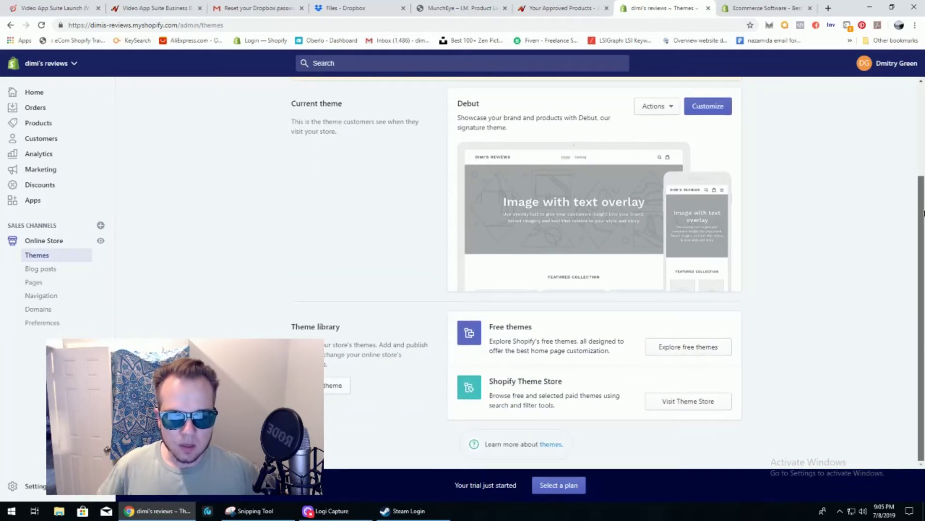
scroll(924, 212, "up", 1)
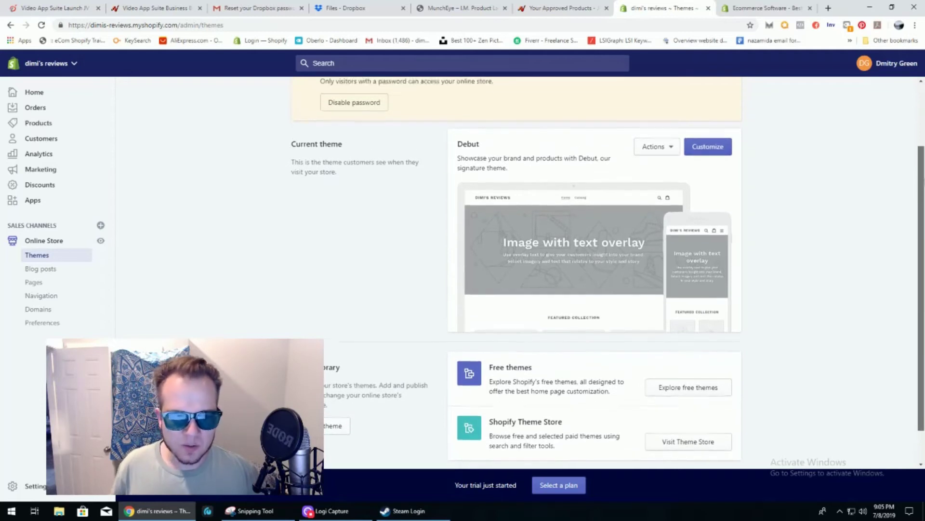
scroll(923, 126, "up", 2)
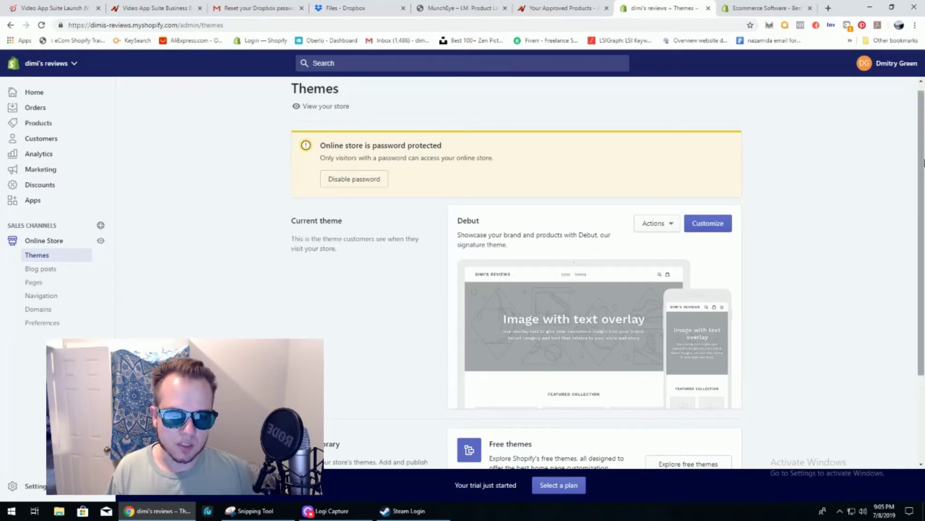
scroll(921, 164, "down", 2)
scroll(608, 269, "down", 1)
scroll(607, 272, "down", 1)
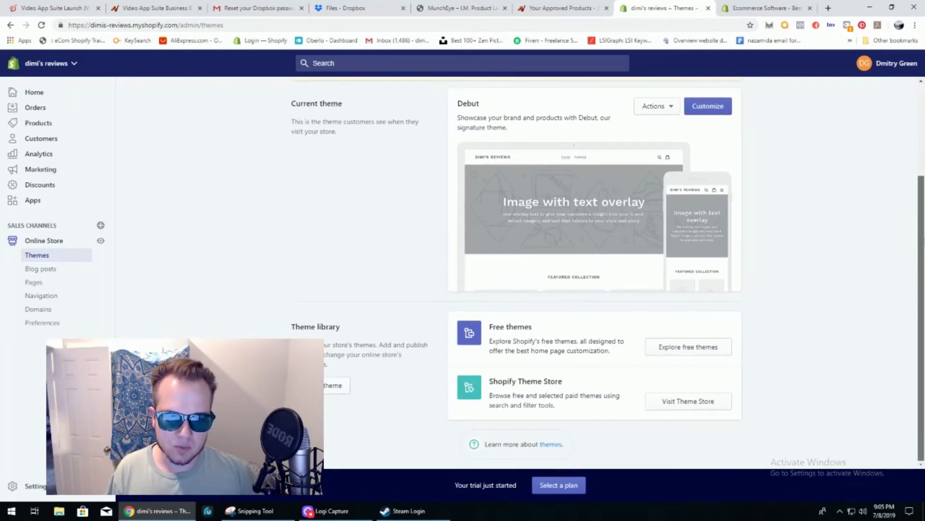
Browse Shopify's free themes from Simple to the end of the list, and close the list without choosing one.
left_click(676, 347)
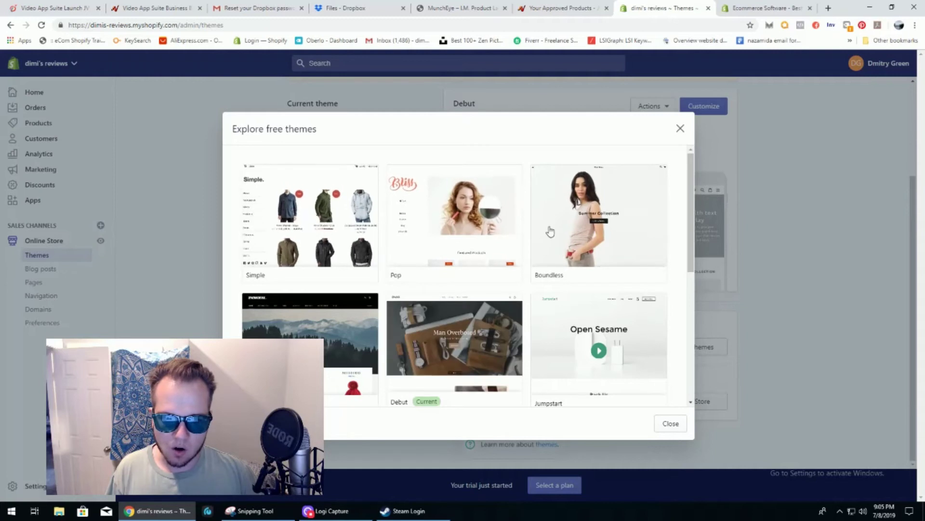
scroll(700, 253, "down", 3)
scroll(700, 252, "down", 3)
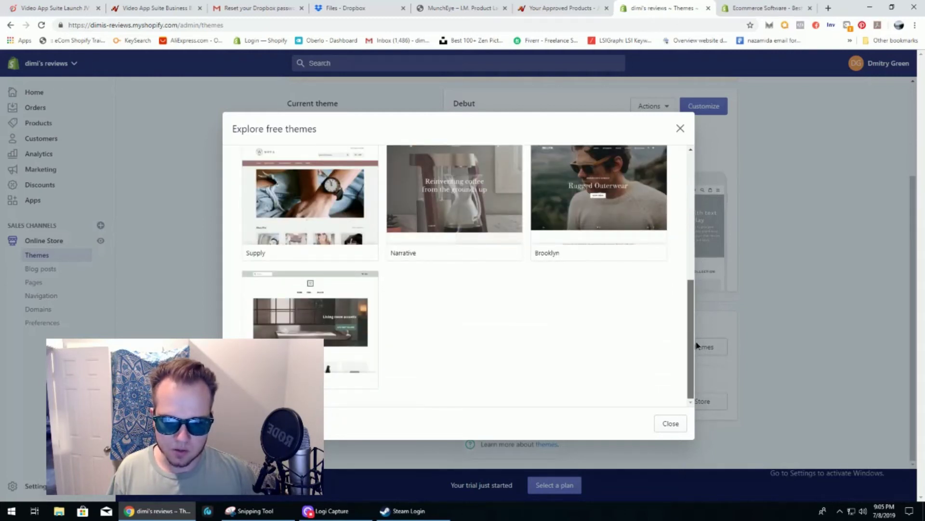
scroll(703, 289, "up", 5)
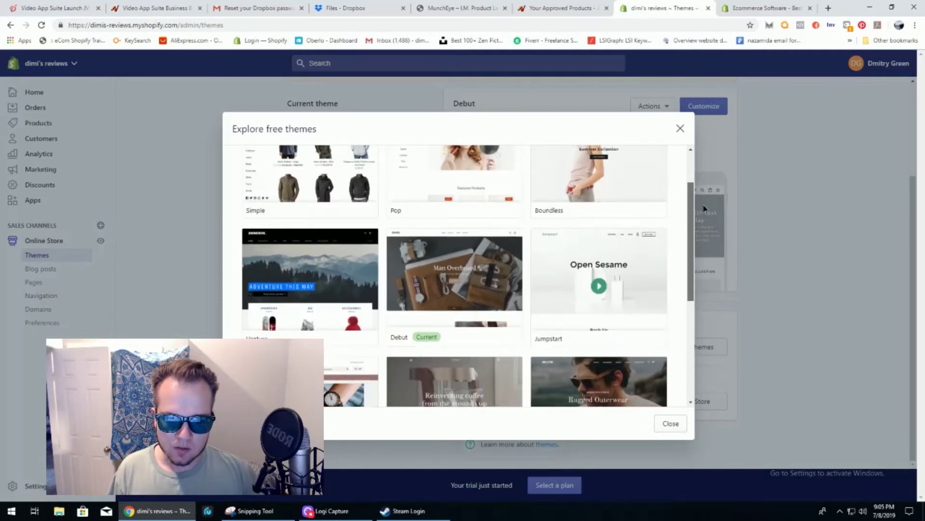
scroll(703, 193, "down", 2)
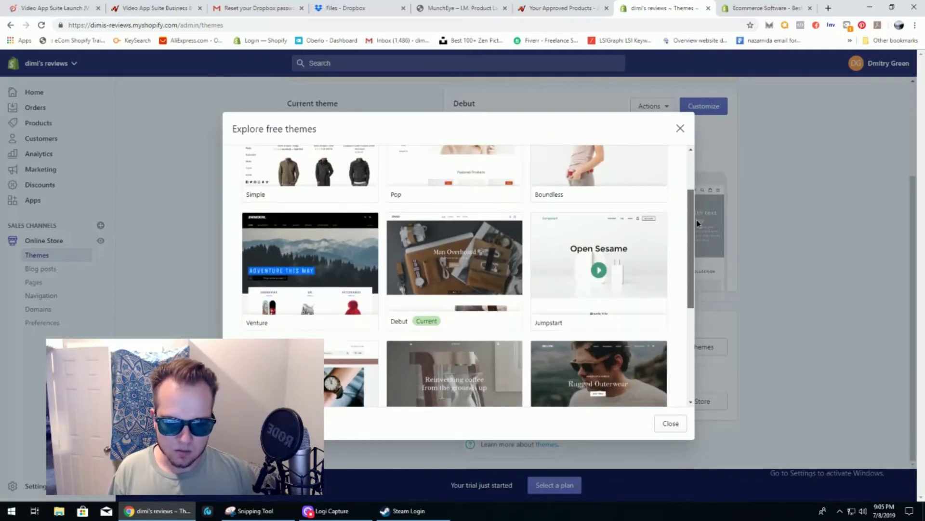
scroll(696, 218, "up", 1)
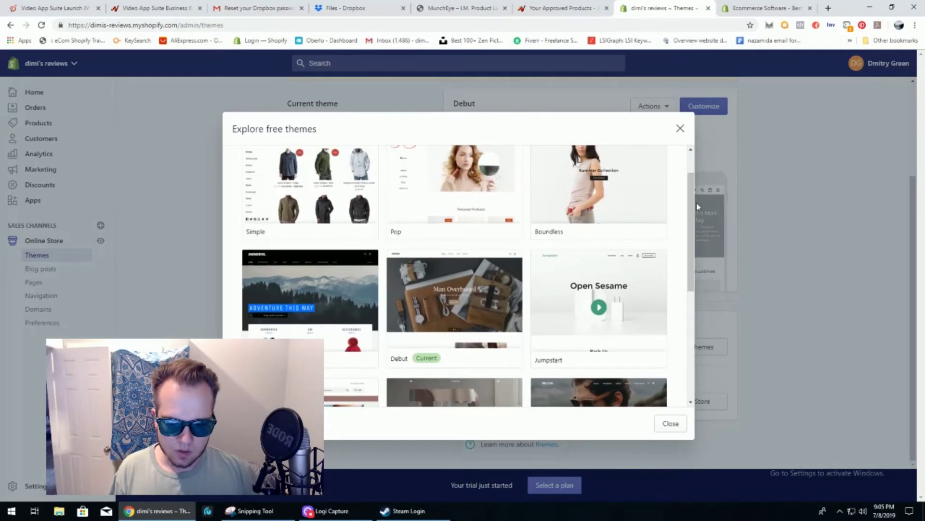
scroll(690, 202, "up", 1)
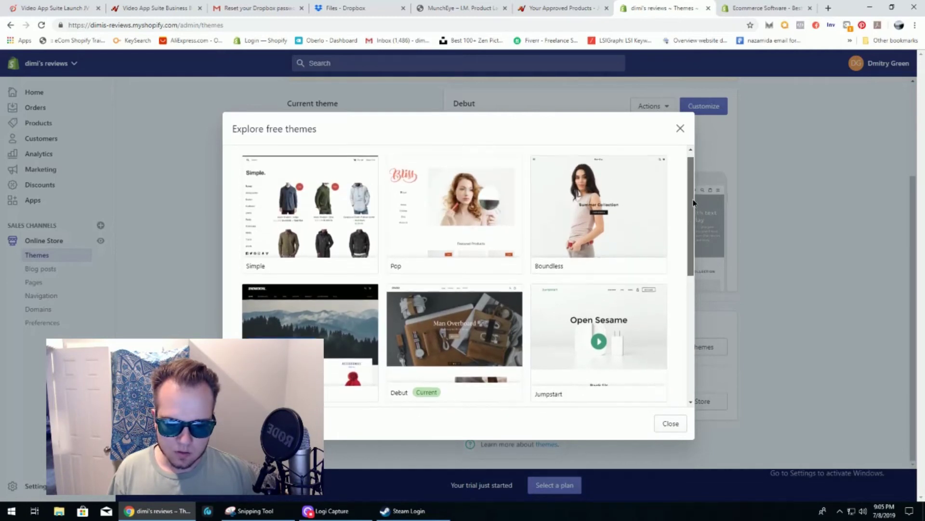
scroll(693, 195, "down", 1)
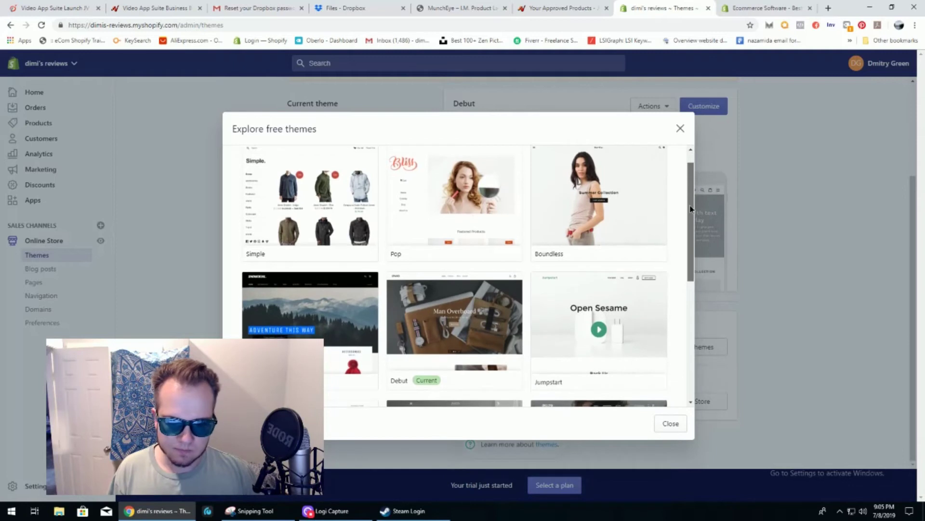
scroll(689, 216, "down", 1)
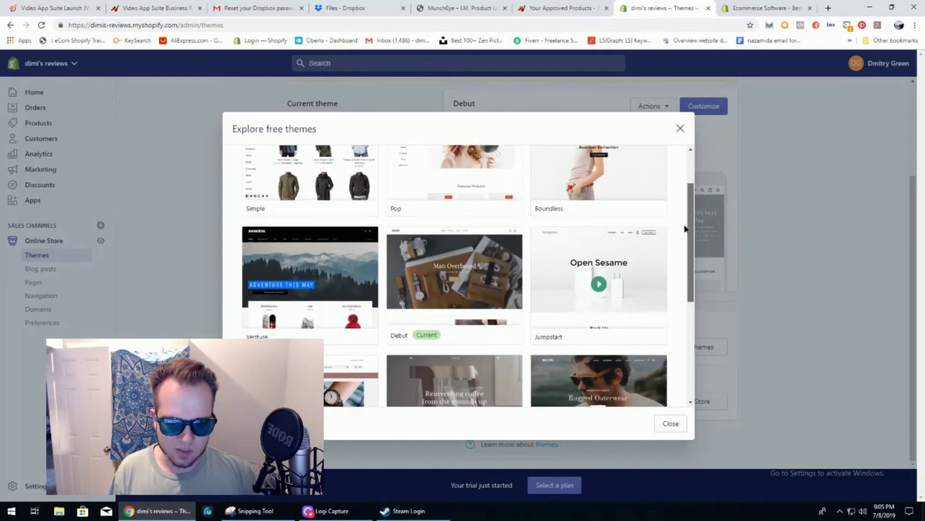
scroll(684, 238, "down", 1)
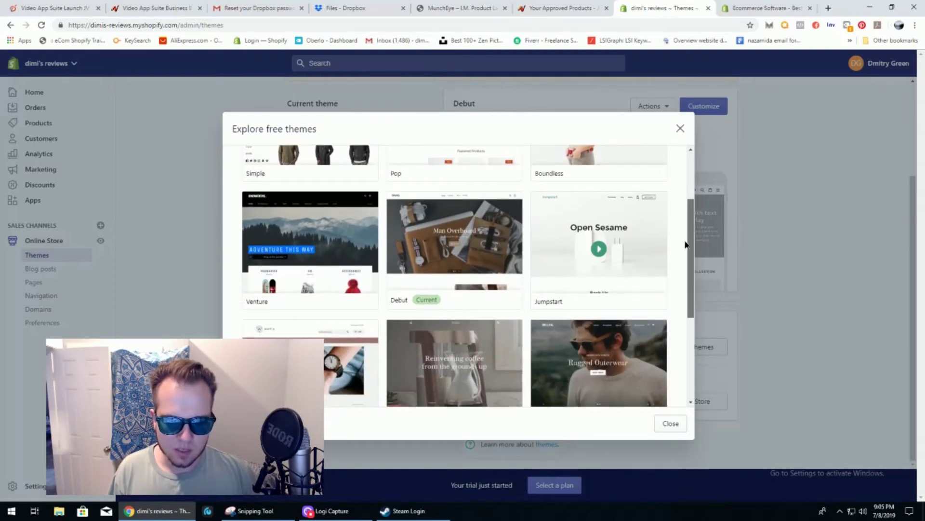
left_click_drag(686, 244, 692, 172)
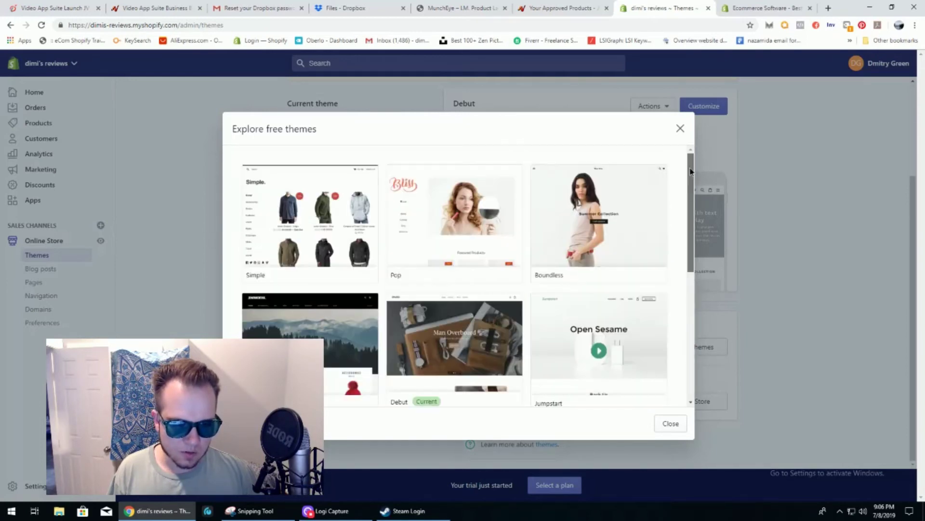
left_click(681, 133)
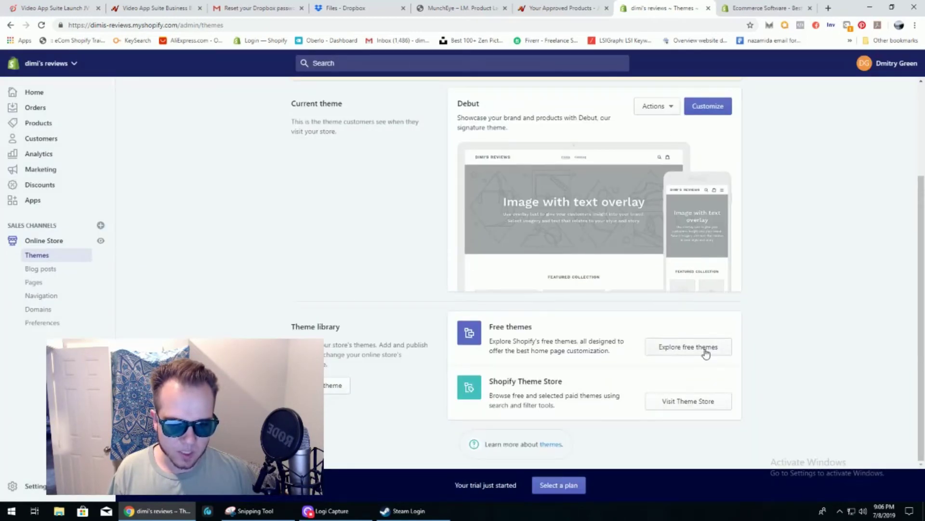
Open the details of the Venture theme from Shopify's free themes.
left_click(684, 351)
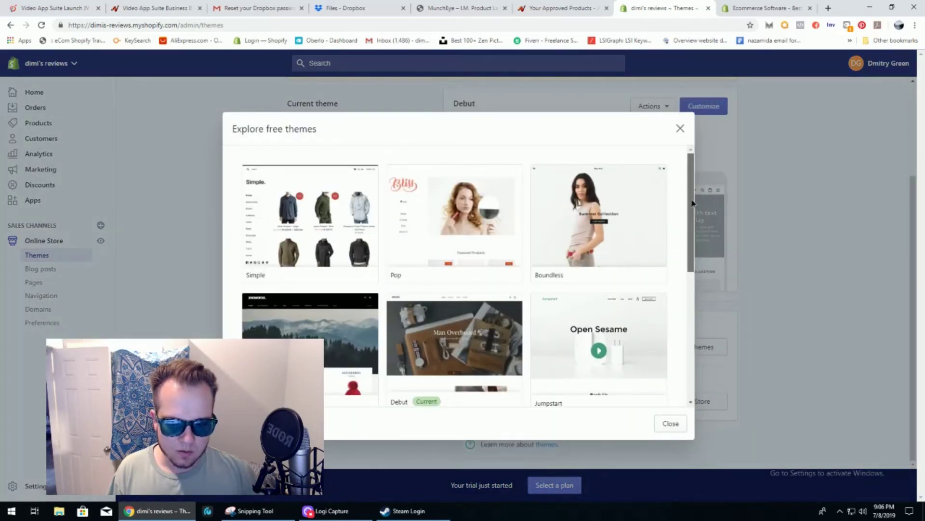
scroll(692, 230, "down", 2)
mouse_move(691, 237)
left_mouse_down()
mouse_move(694, 223)
mouse_move(700, 254)
mouse_move(700, 243)
left_mouse_up()
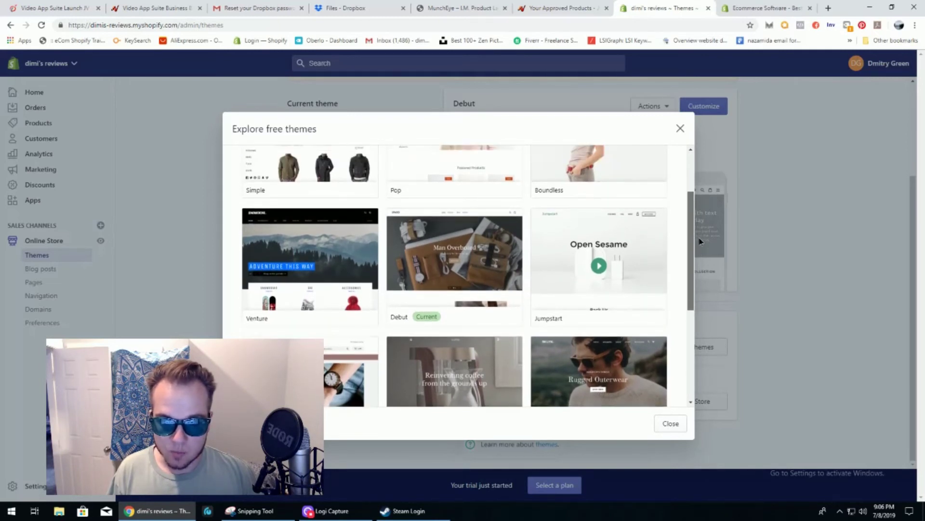
left_click(310, 250)
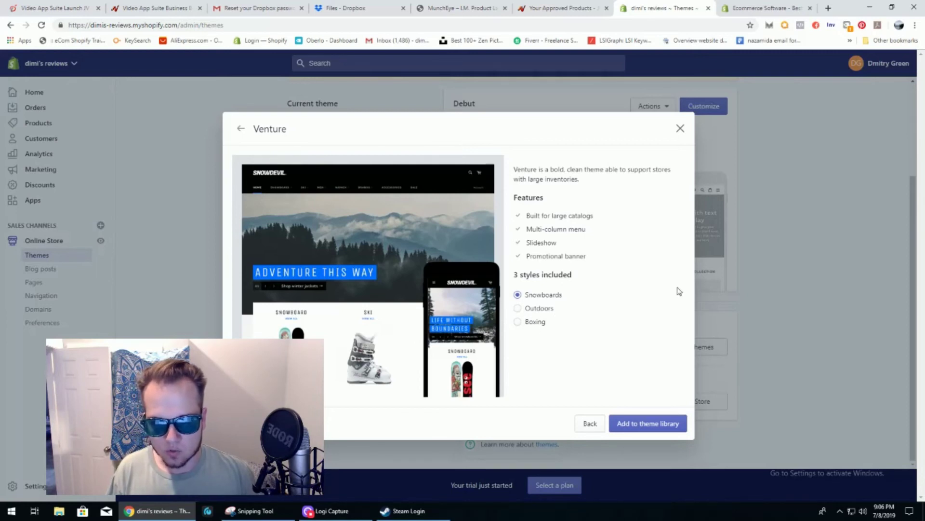
Preview Venture's Outdoors and Boxing styles, choose Outdoors, and add the theme to the theme library.
left_click(519, 308)
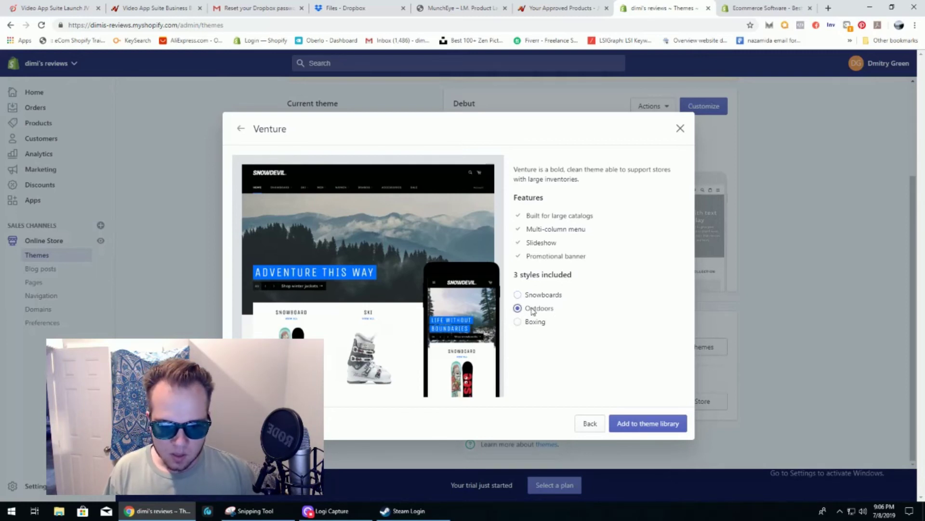
left_click(519, 322)
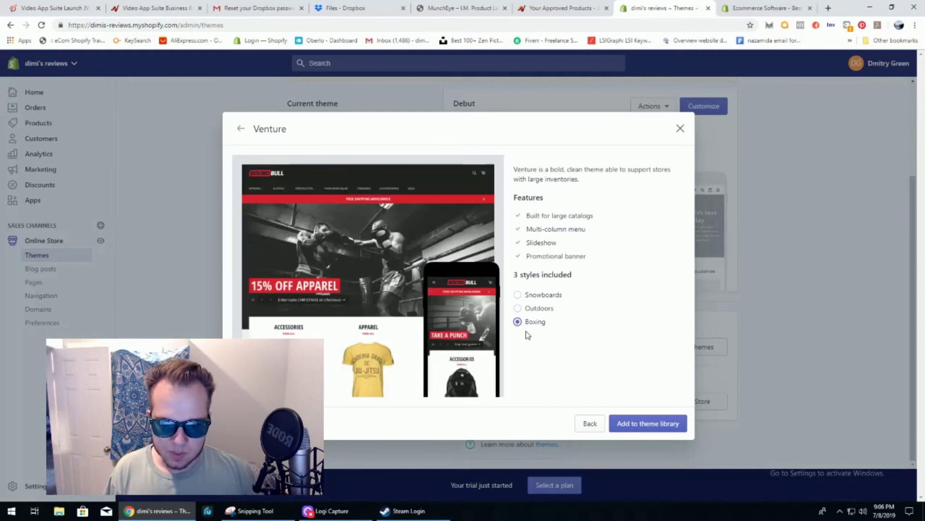
left_click(526, 310)
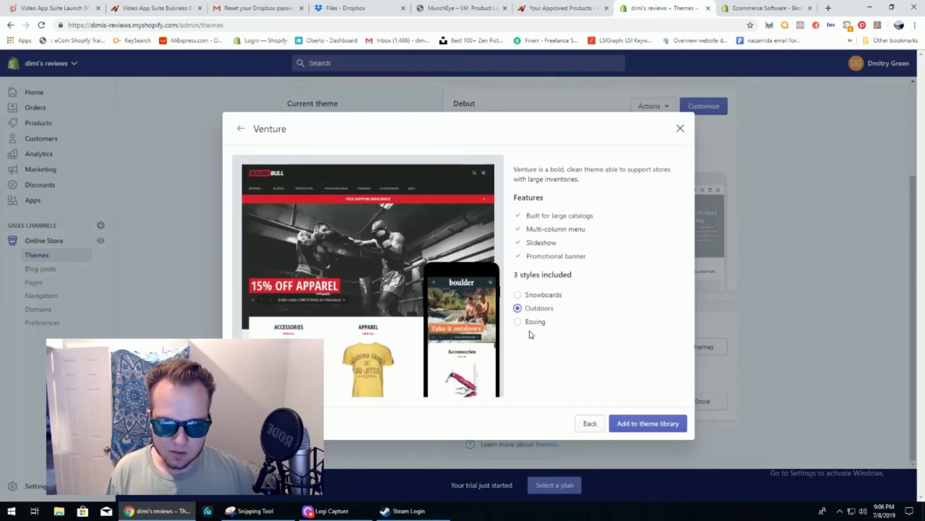
left_click(639, 422)
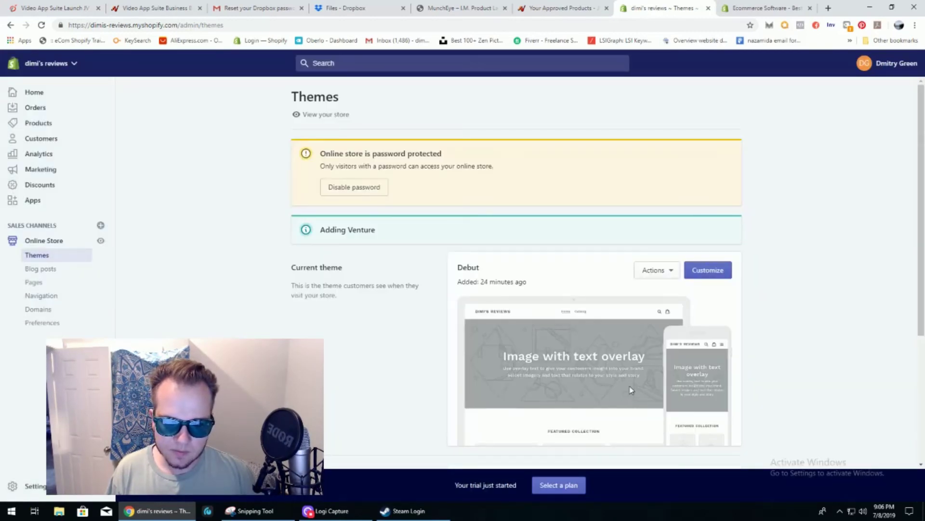
Open the newly added Venture theme for customization and look through its home page preview from header to footer.
scroll(631, 390, "down", 4)
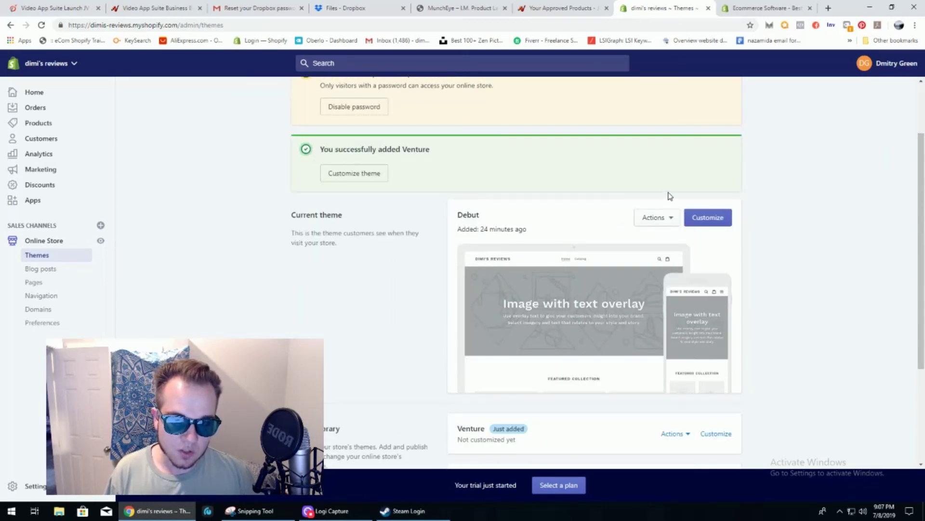
scroll(667, 194, "down", 2)
scroll(530, 241, "up", 2)
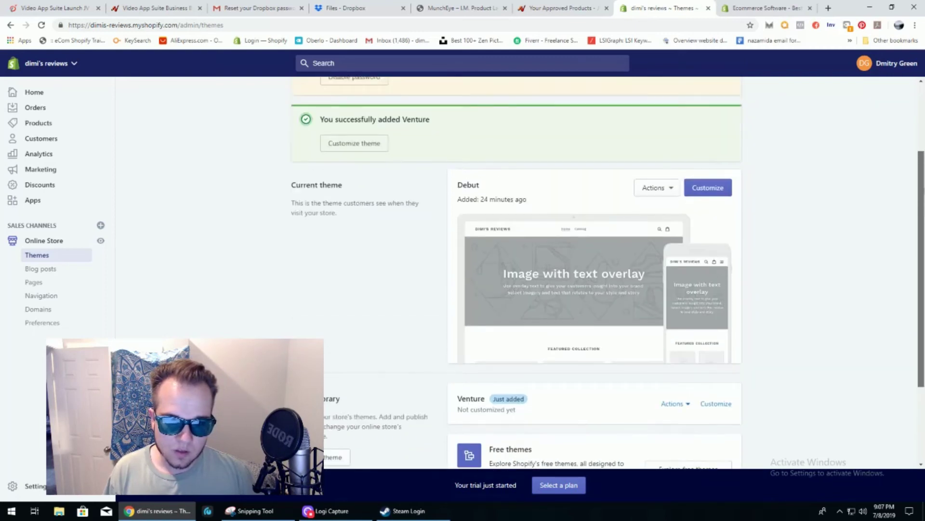
scroll(530, 241, "down", 3)
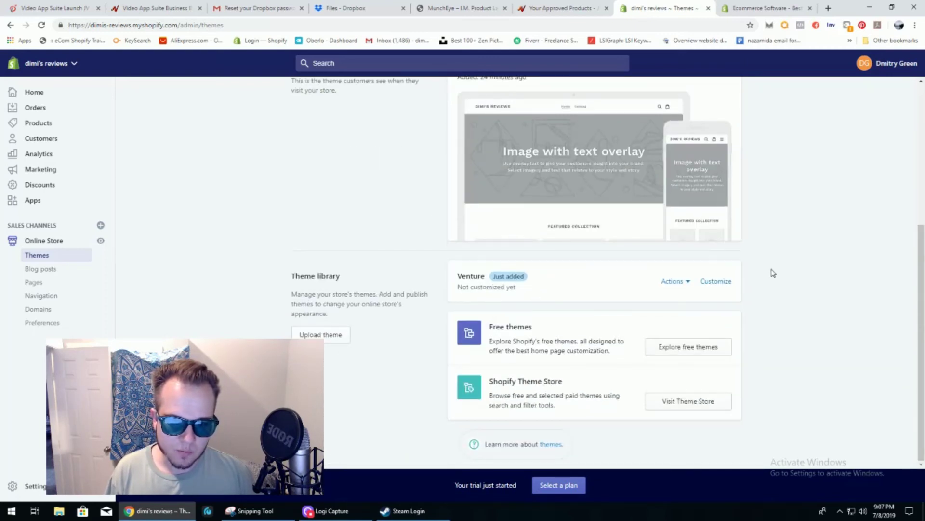
scroll(795, 251, "up", 3)
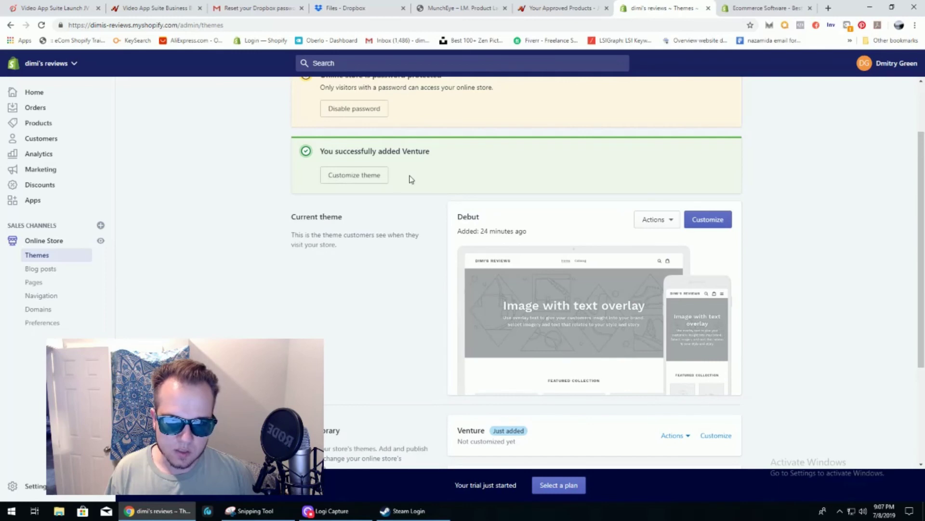
left_click(345, 176)
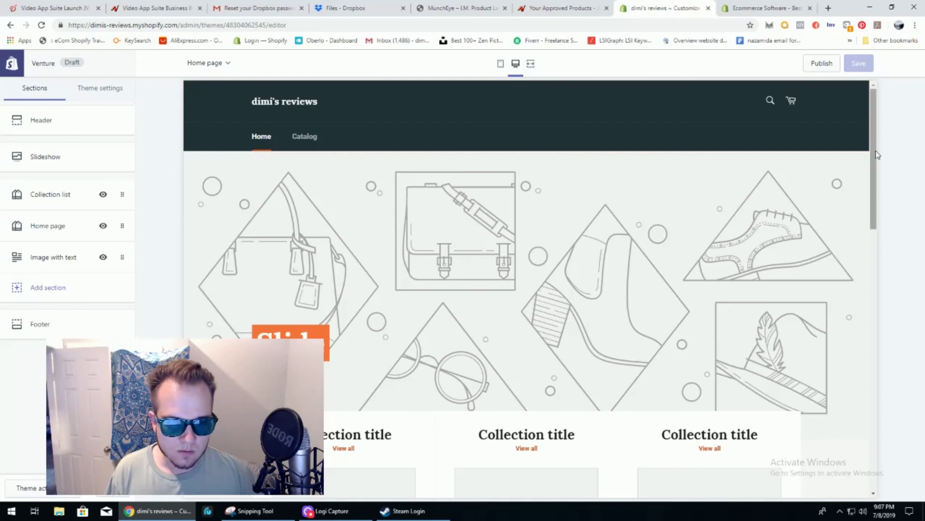
left_click_drag(872, 145, 879, 413)
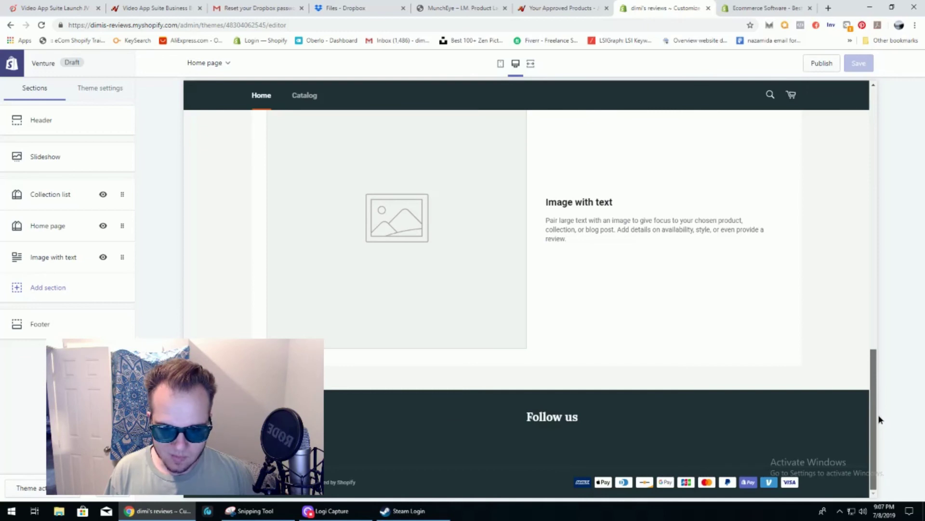
left_click_drag(879, 418, 876, 145)
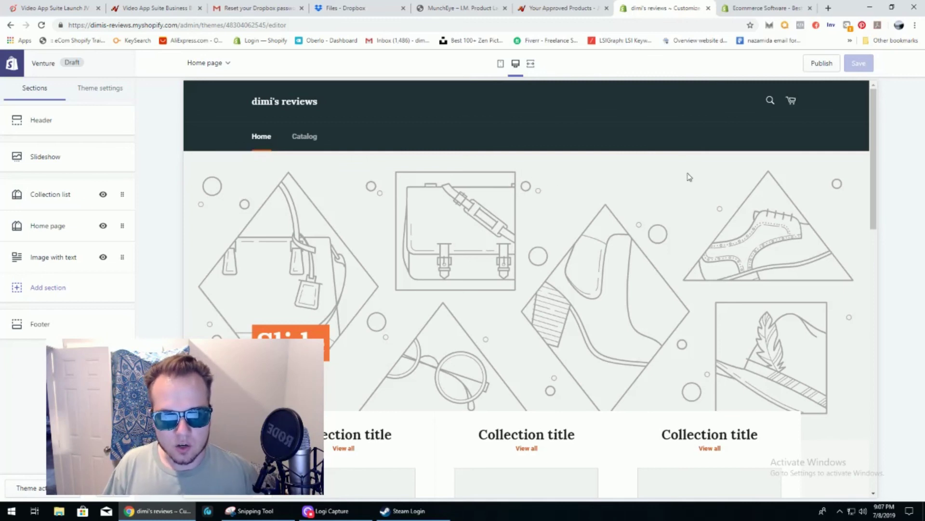
mouse_move(874, 135)
left_mouse_down()
mouse_move(877, 143)
mouse_move(878, 130)
left_mouse_up()
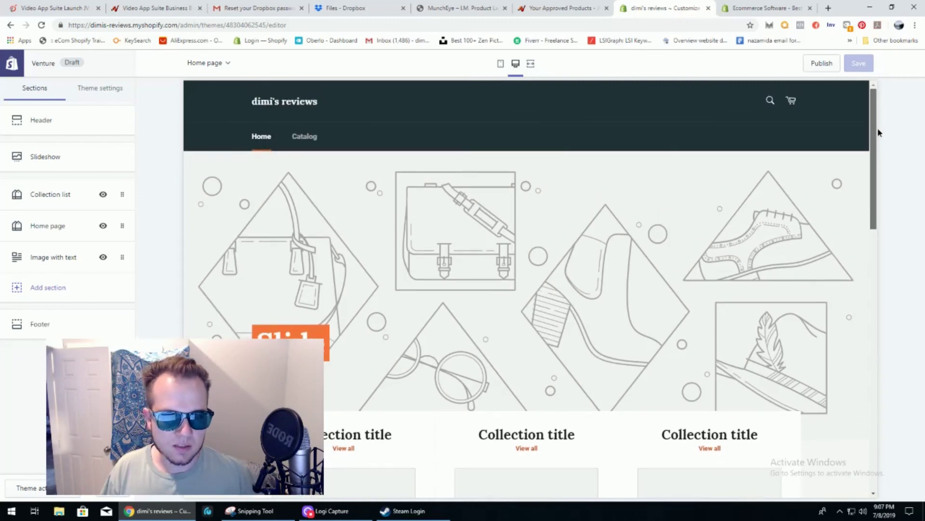